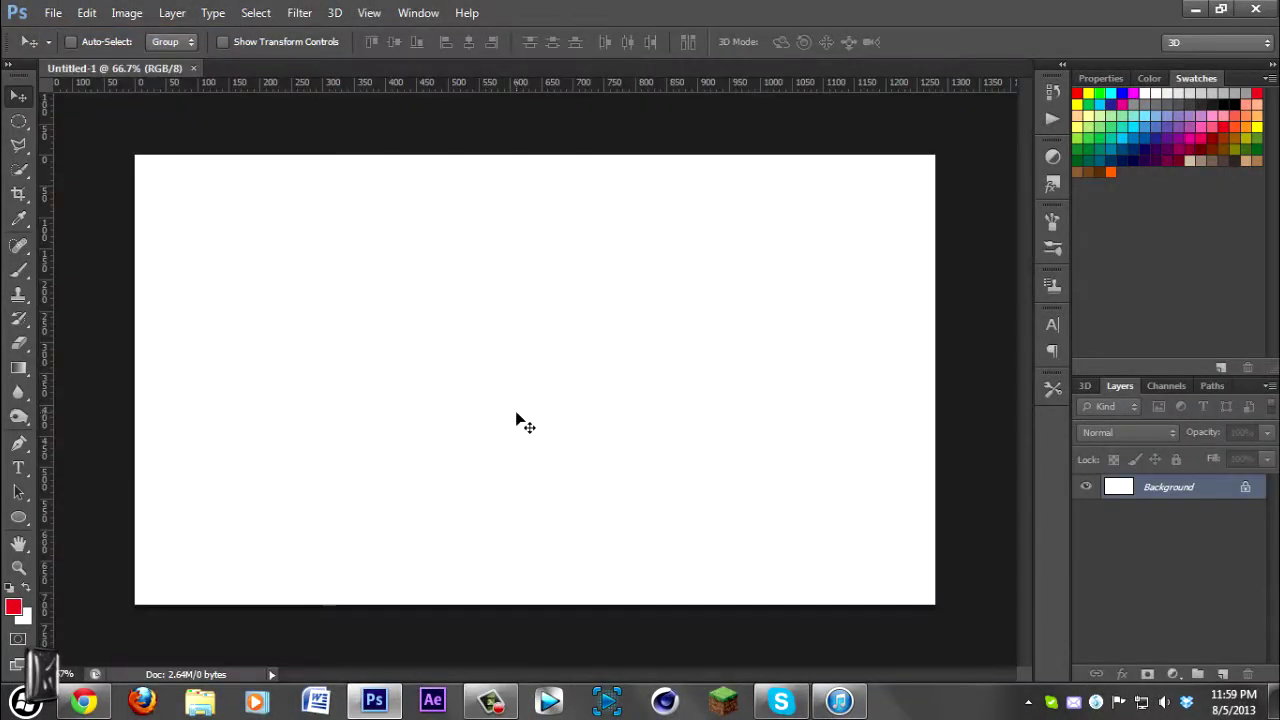
- Create a new blank canvas with a vertical guide at X 640 px and a horizontal guide at the vertical middle
left_click_drag(43, 400, 180, 400)
left_click(194, 386)
key("Return")
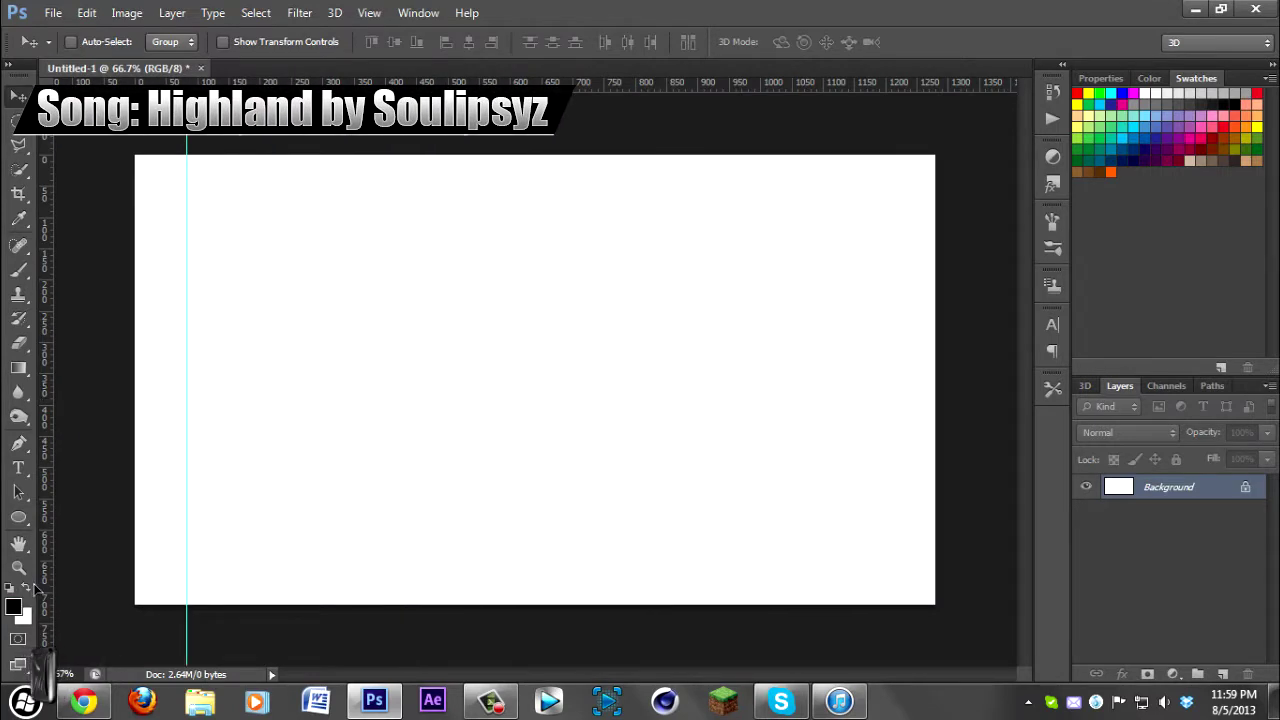
left_click_drag(43, 500, 530, 468)
left_click_drag(608, 82, 600, 398)
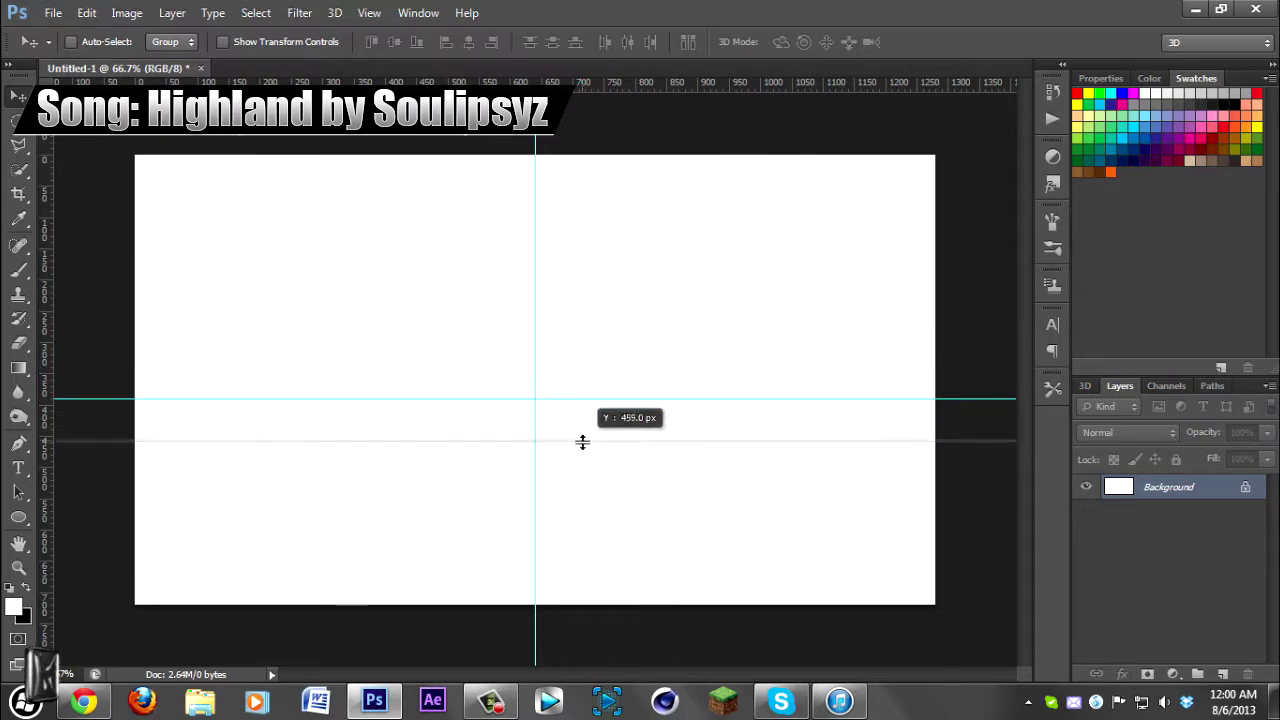
left_click_drag(582, 380, 586, 380)
- Place the Ali-A Banner image from Downloads and move it to the canvas's top-left corner
key("super+e")
left_click(587, 209)
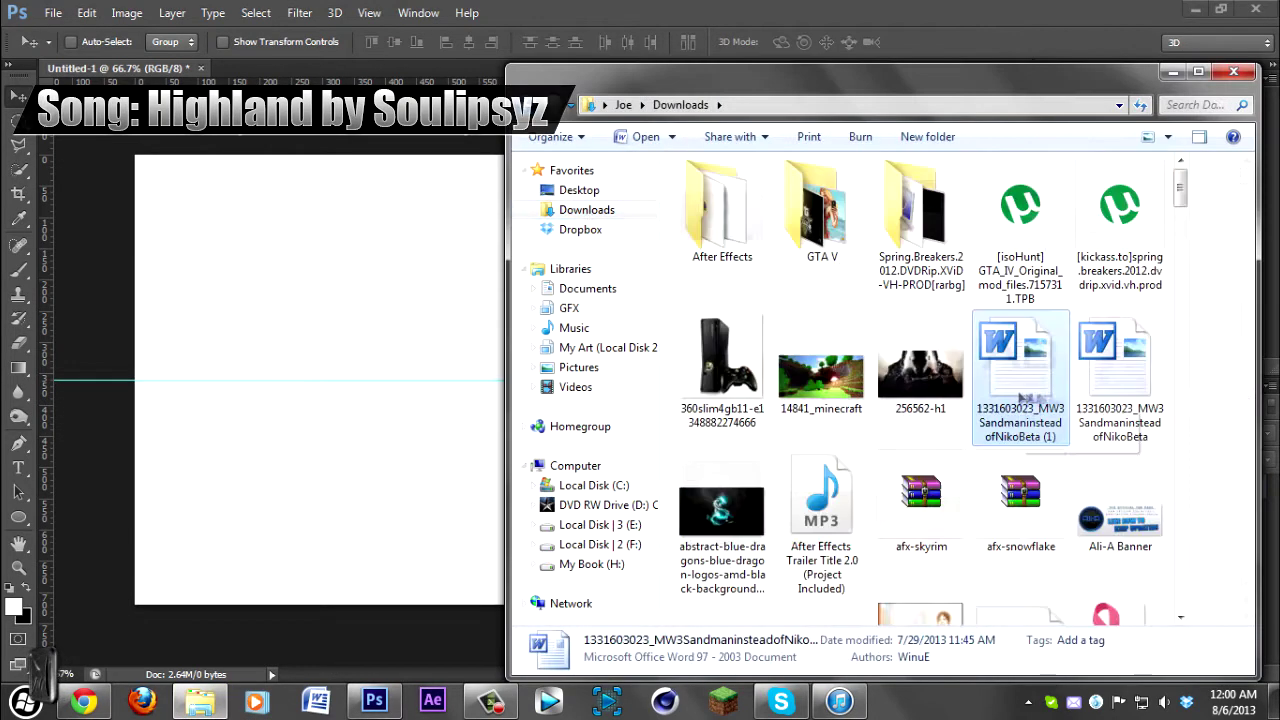
left_click_drag(1114, 515, 449, 494)
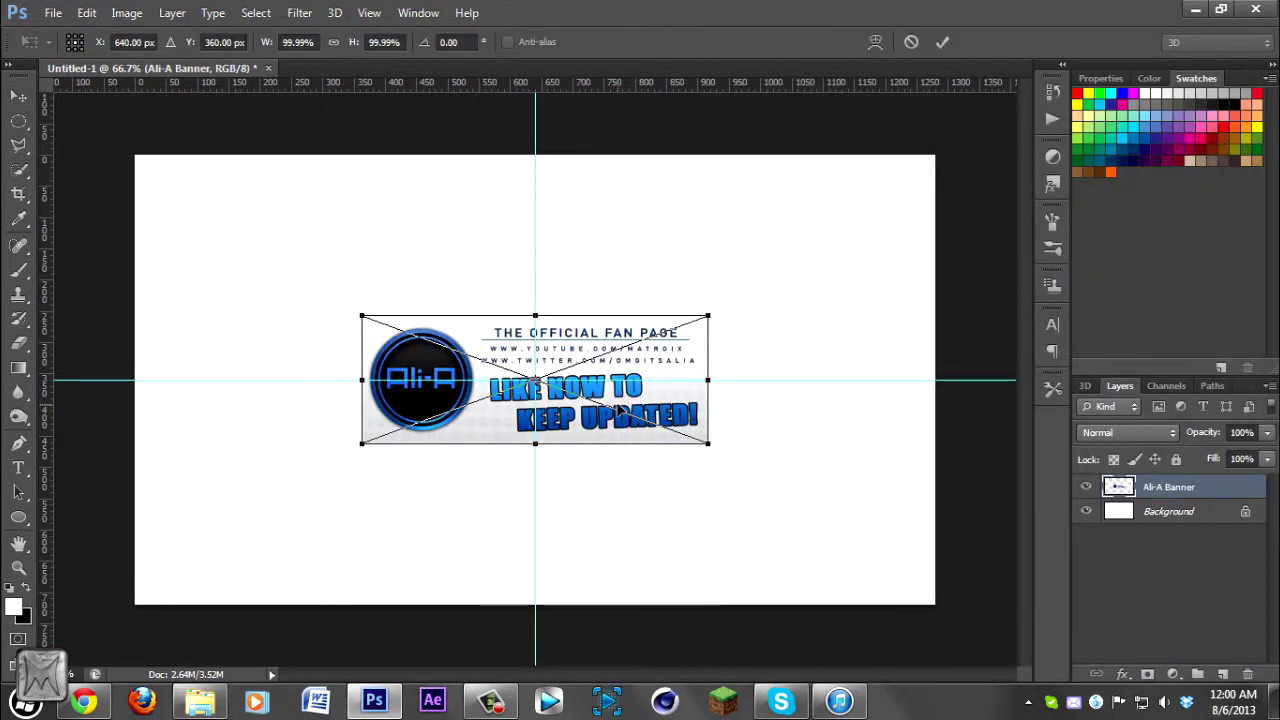
key("Return")
left_click_drag(615, 430, 368, 253)
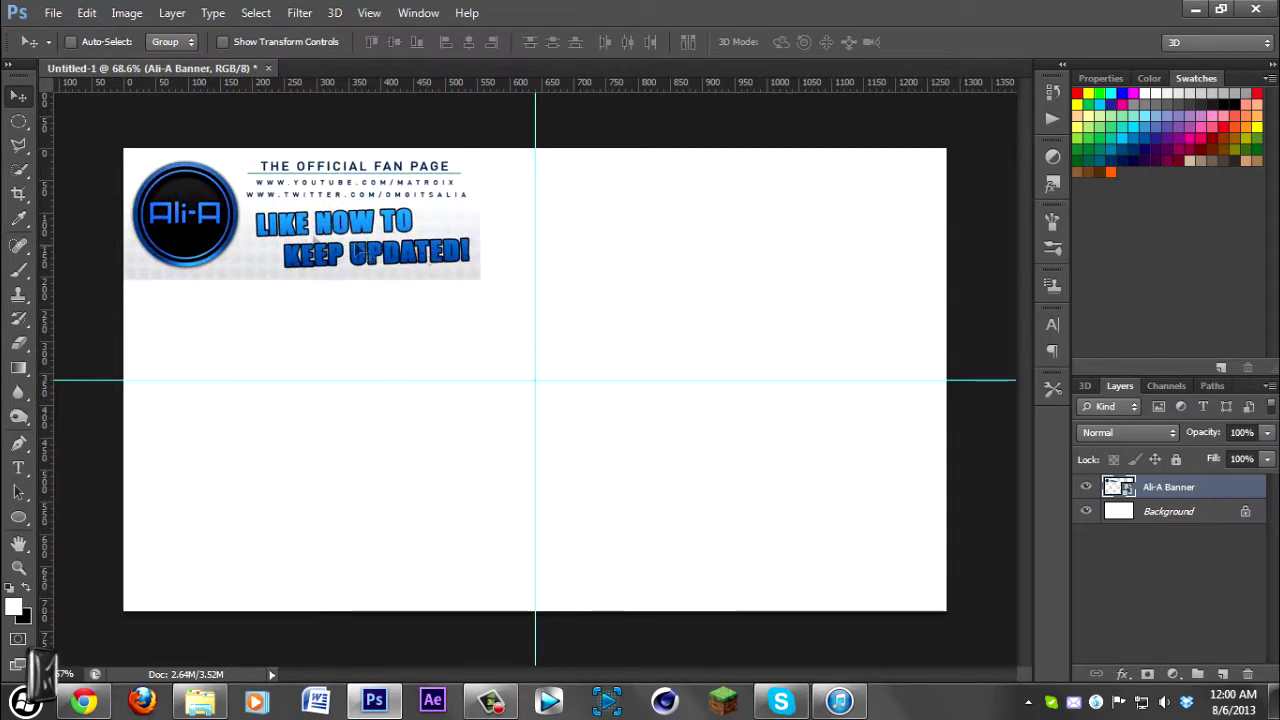
- Cut the round logo out of the banner, delete the banner, and paste the logo as its own layer
left_click(19, 120)
scroll(267, 233, "up", 2)
left_click_drag(78, 122, 224, 279)
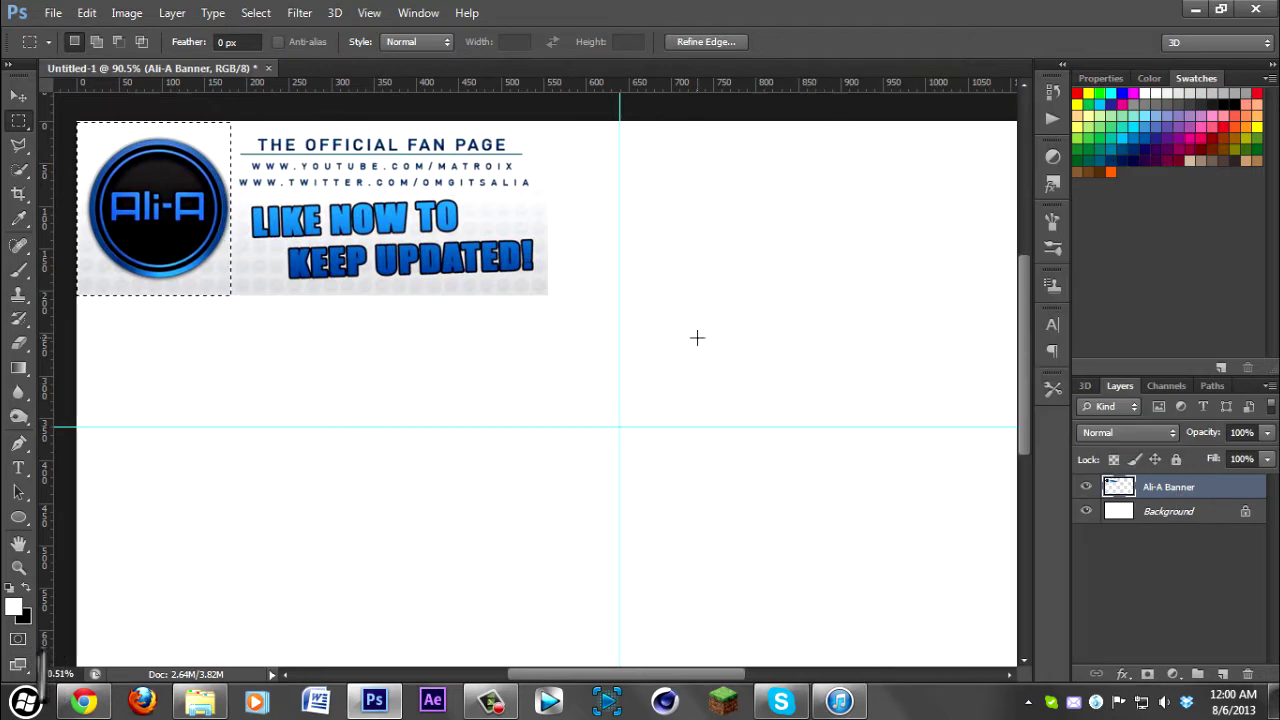
key("ctrl+x")
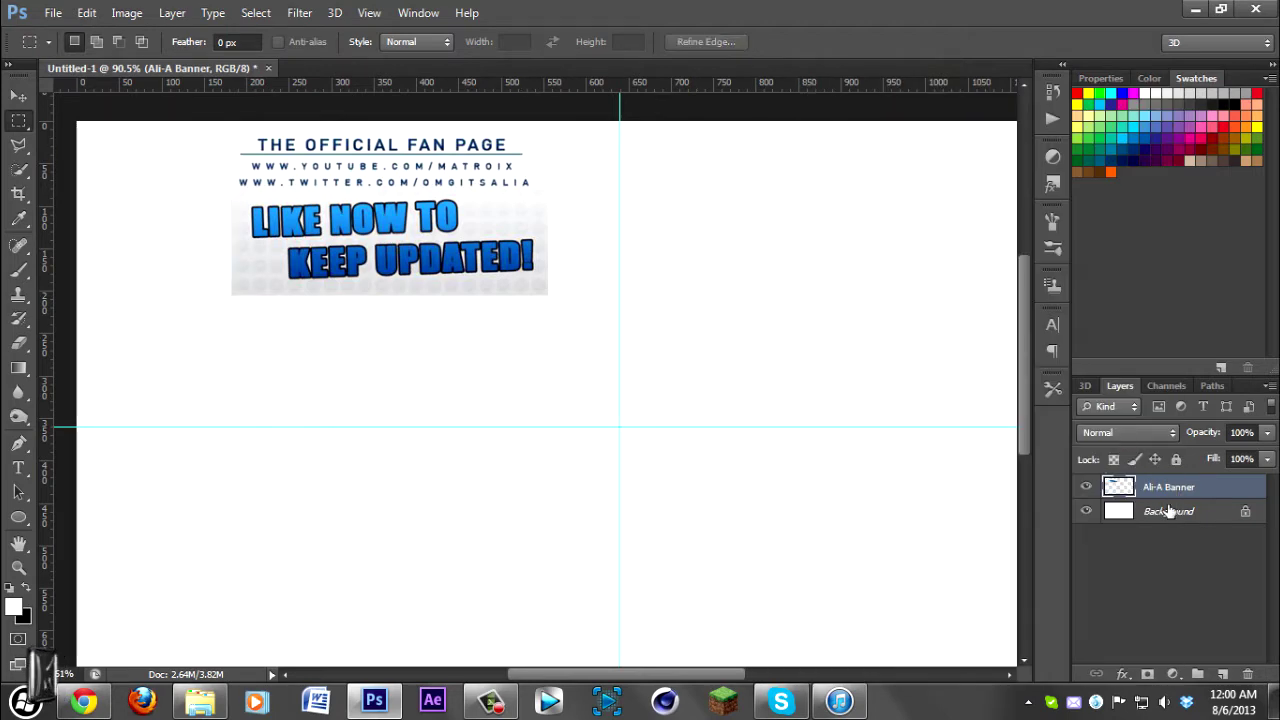
key("Delete")
key("ctrl+v")
double_click(1203, 516)
- Unlock the Background as Layer 0 and fill it with black
key("Return")
key("ctrl+BackSpace")
scroll(574, 296, "up", 2)
scroll(574, 296, "up", 2)
scroll(574, 296, "down", 1)
- Draw a small rectangle shape over the logo
right_click(19, 517)
left_click(100, 511)
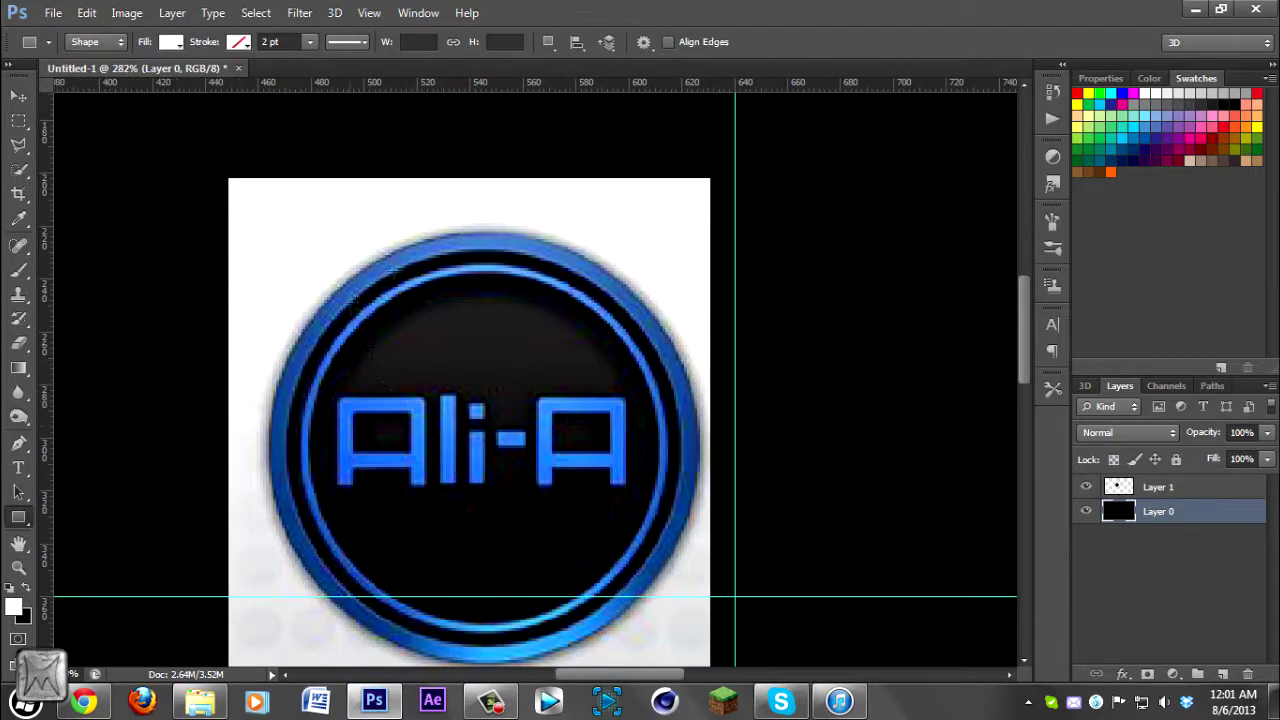
scroll(494, 377, "up", 5)
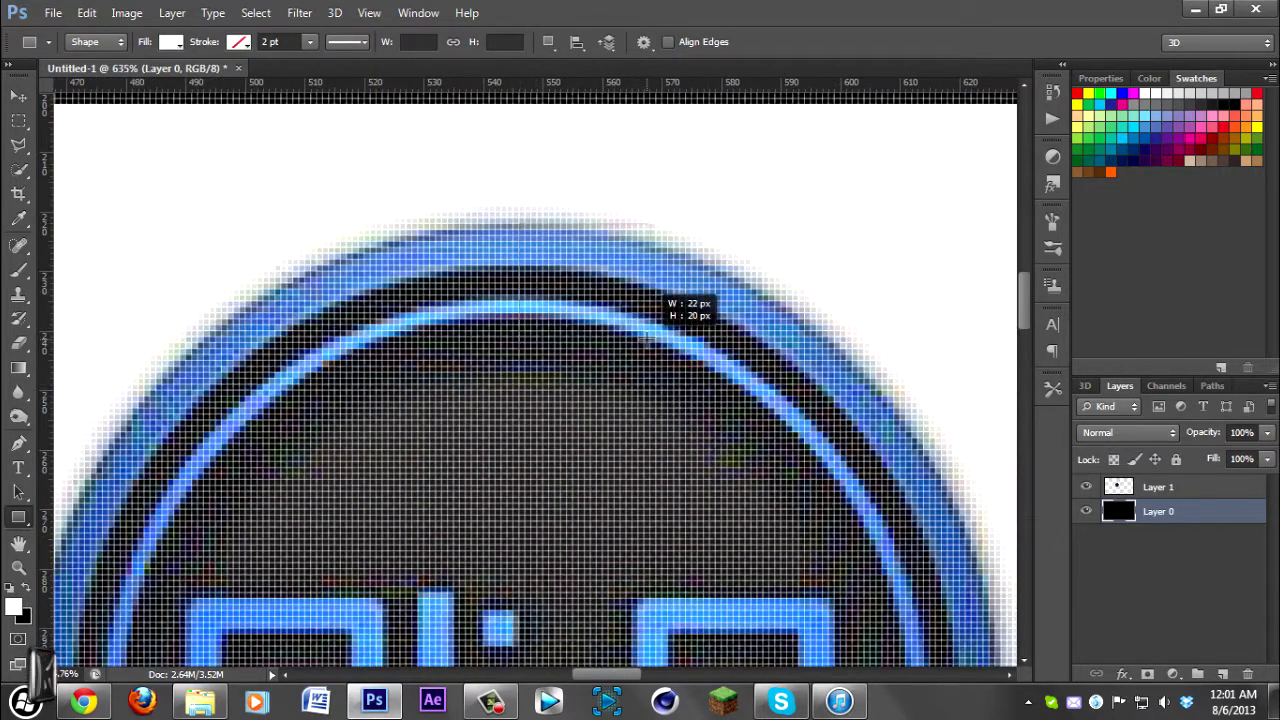
left_click_drag(647, 340, 647, 340)
scroll(474, 335, "down", 5)
scroll(474, 335, "up", 3)
- Stretch the rectangle down to the circle's bottom and widen it to the right
key("ctrl+t")
mouse_move(476, 234)
left_mouse_down()
mouse_move(476, 475)
mouse_move(545, 482)
left_mouse_up()
scroll(476, 475, "up", 5)
scroll(543, 503, "down", 5)
scroll(430, 305, "up", 4)
mouse_move(437, 310)
left_mouse_down()
mouse_move(557, 306)
mouse_move(400, 325)
left_mouse_up()
scroll(557, 306, "up", 5)
scroll(557, 306, "down", 5)
scroll(417, 325, "up", 5)
key("Return")
- Scale the logo up to fill the canvas height and sample its ring's blue
scroll(410, 338, "down", 5)
left_click(1125, 511, "ctrl")
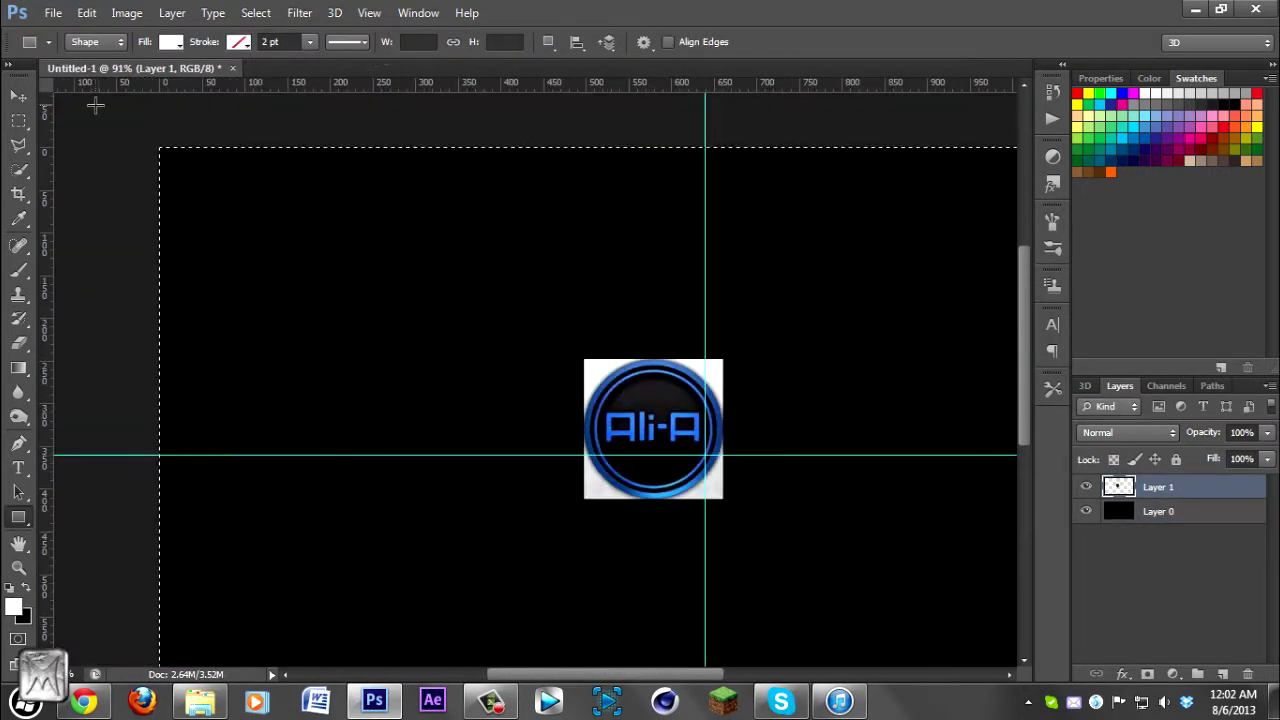
key("v")
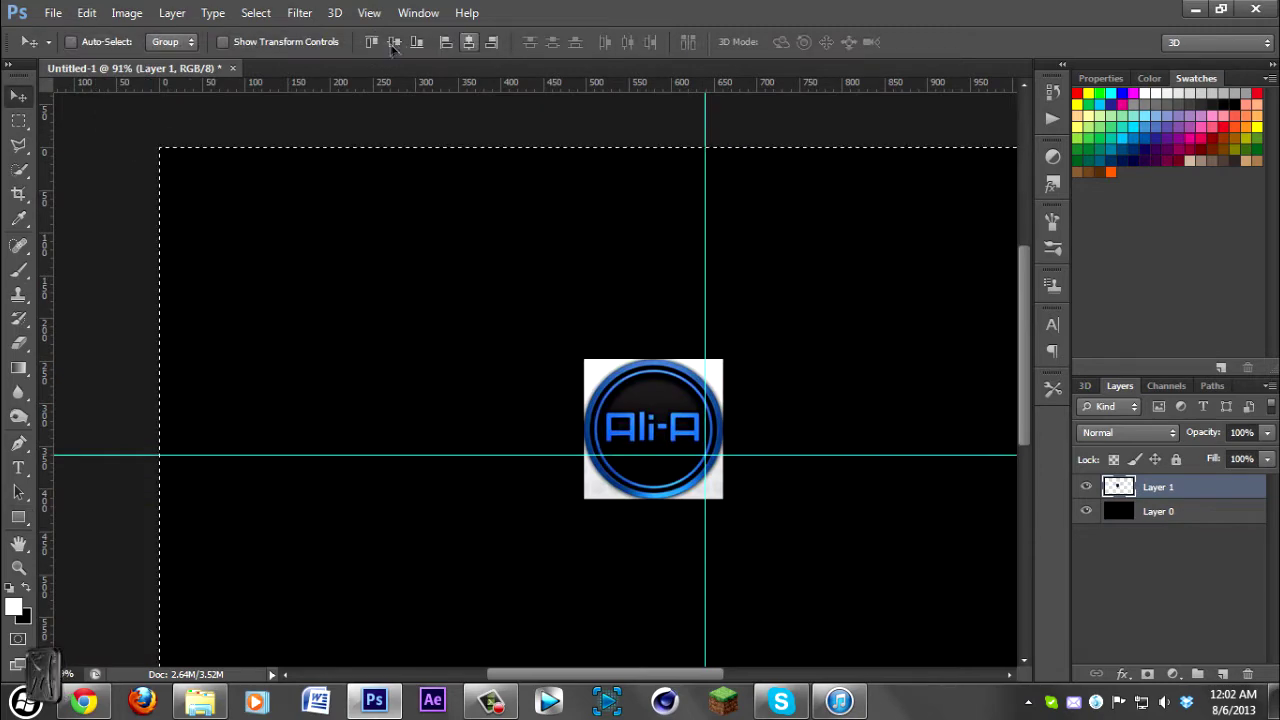
scroll(485, 147, "down", 2)
key("ctrl+t")
left_click_drag(586, 429, 727, 571)
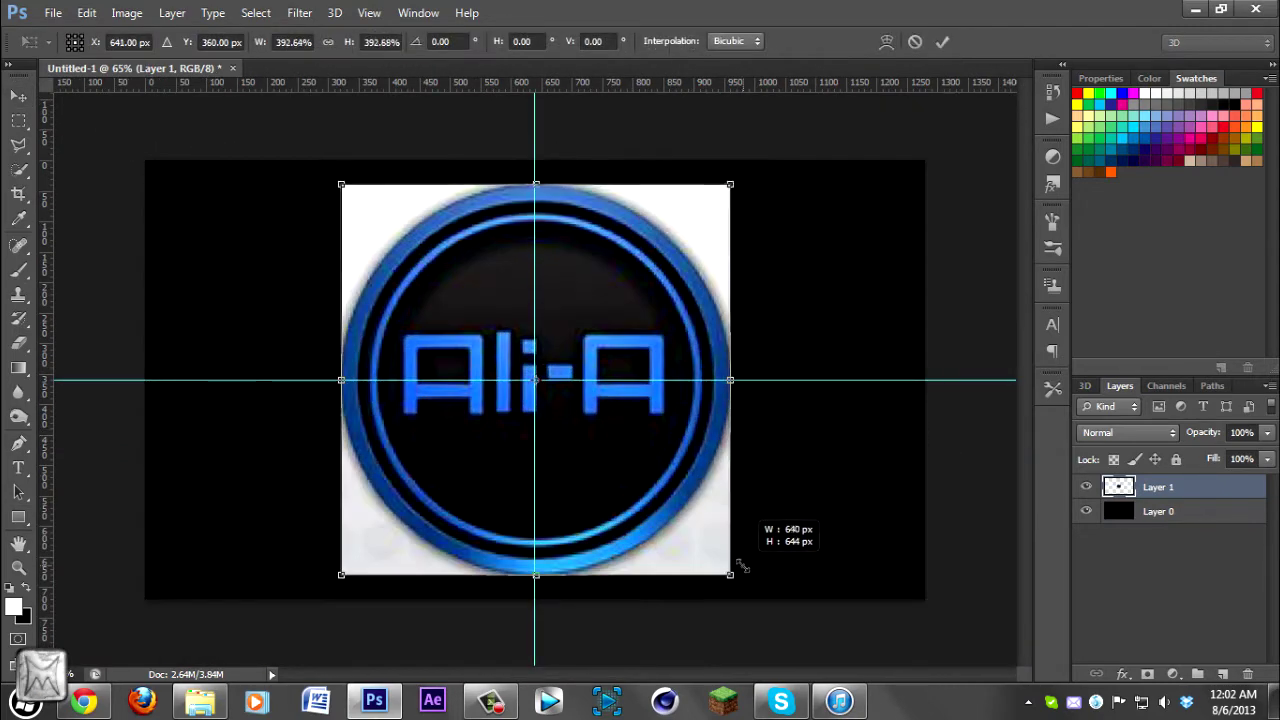
key("Return")
scroll(534, 376, "up", 1)
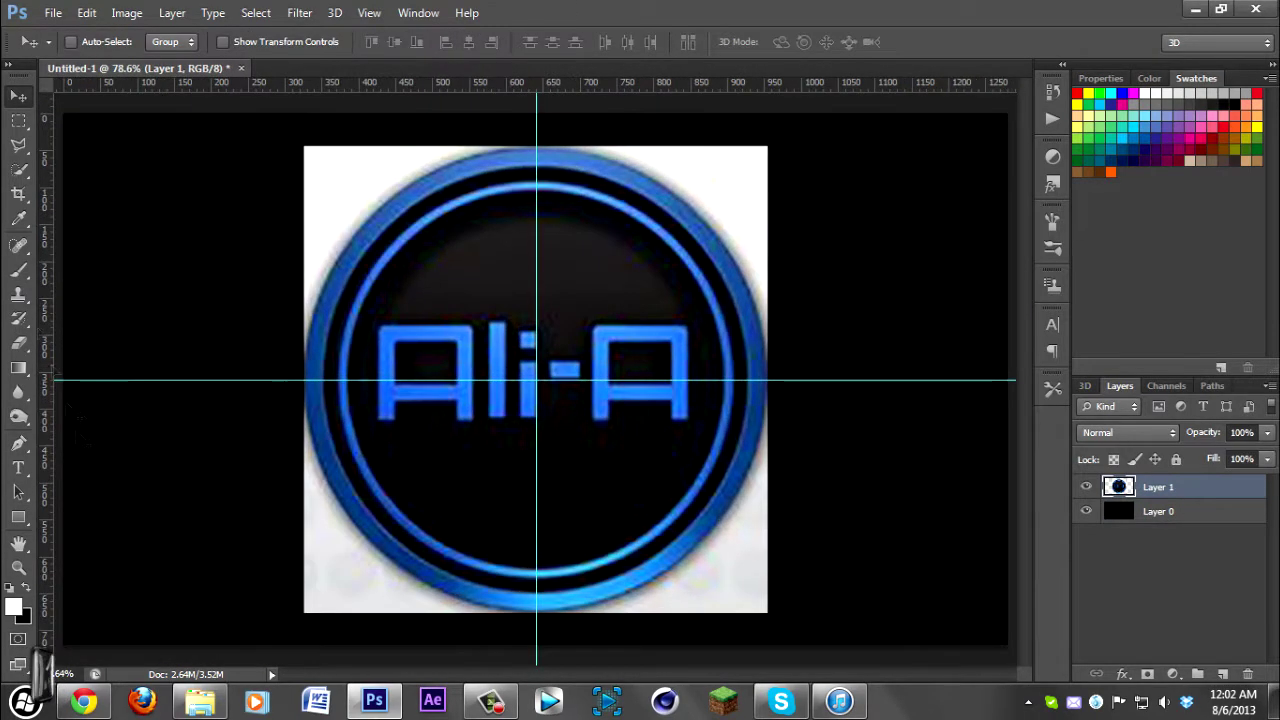
key("i")
left_click(318, 372)
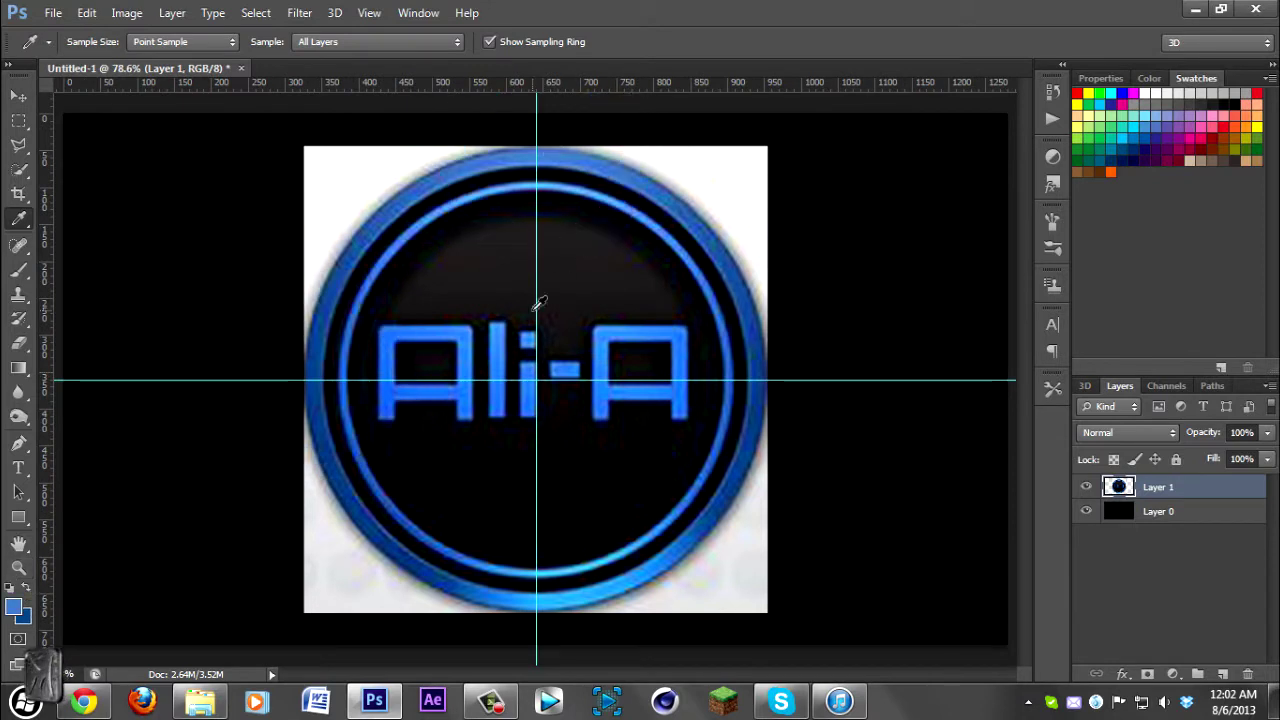
- Draw a blue circle Ellipse 1 over the outer ring and rasterize it
right_click(18, 517)
left_click(100, 554)
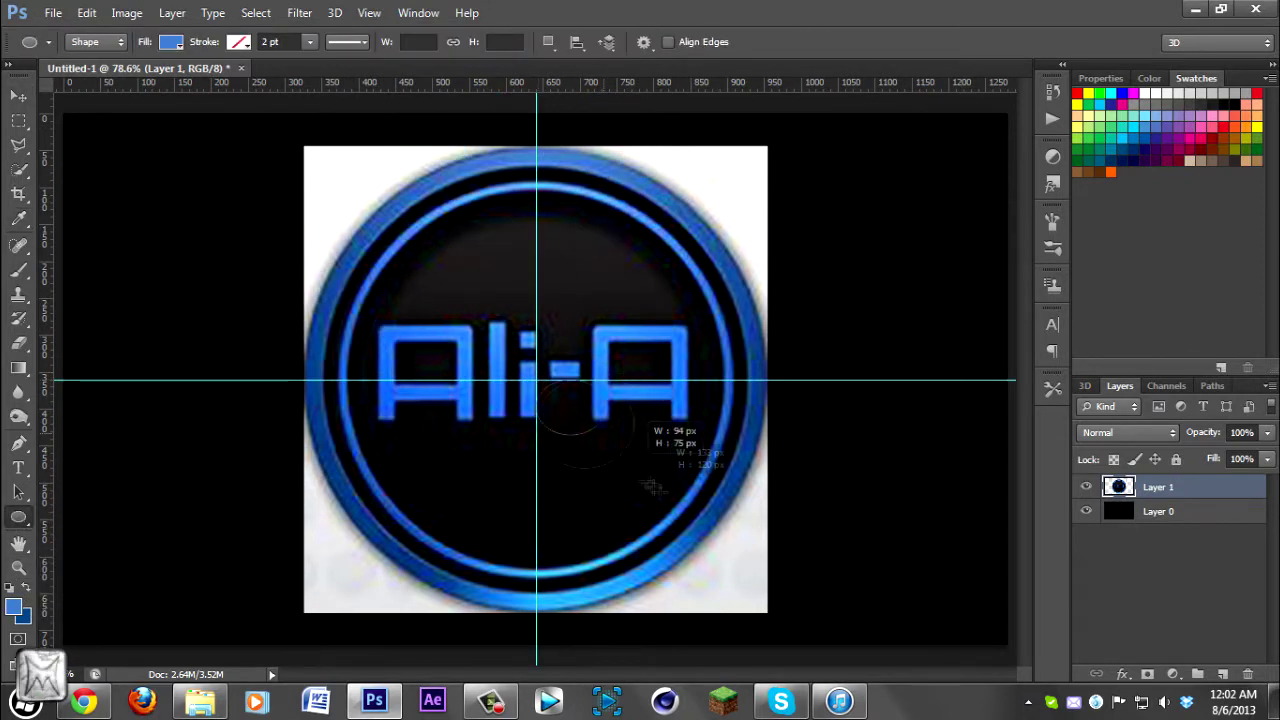
left_click_drag(651, 487, 763, 643)
right_click(1160, 493)
left_click(826, 236)
left_click(1086, 492)
- Delete the circle's centre with an elliptical selection, leaving a hollow ring
right_click(18, 120)
left_click(50, 135)
left_click(1086, 487)
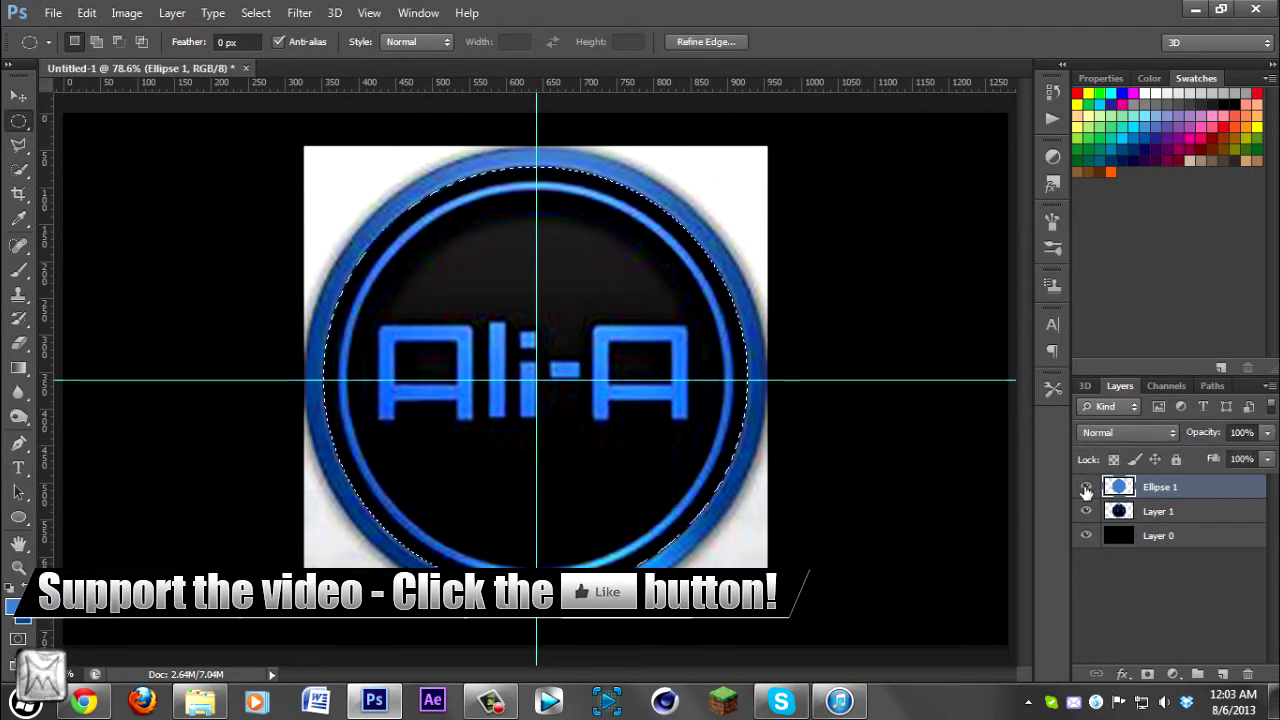
key("Delete")
key("ctrl+d")
key("v")
- Give the ring a reflected blue-to-white gradient overlay at 125% scale
right_click(1156, 489)
left_click(800, 100)
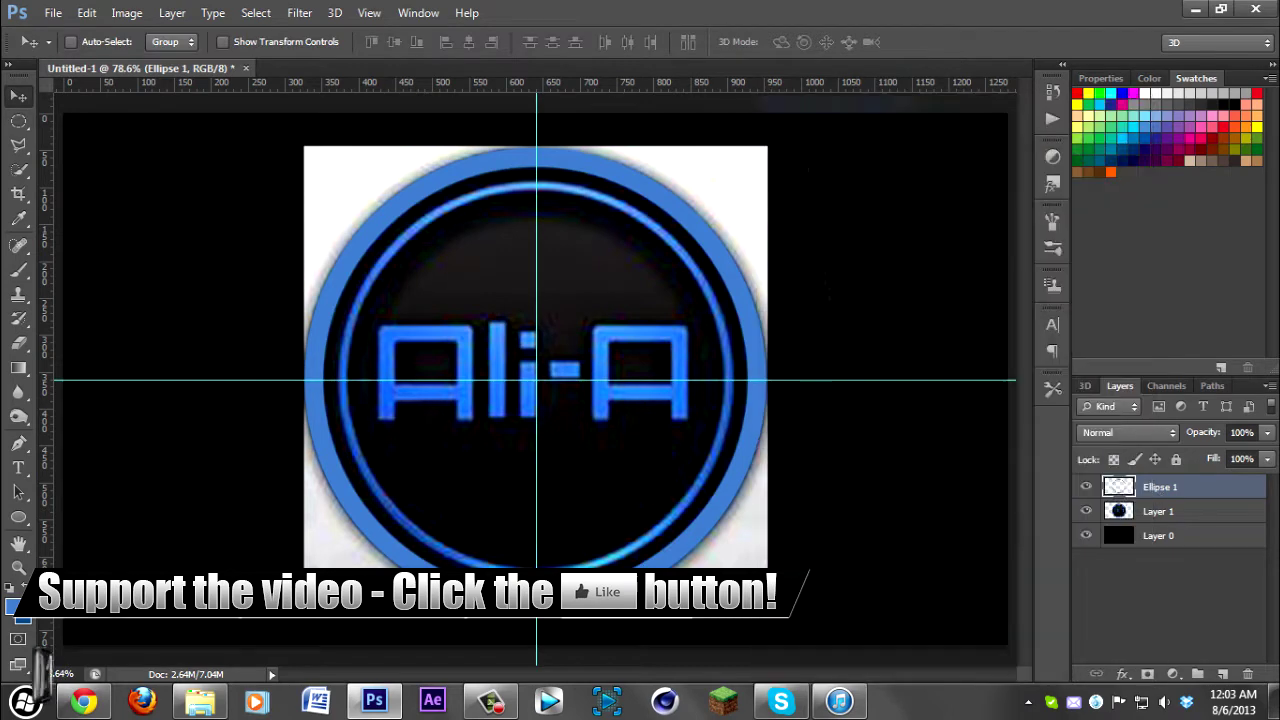
left_click(678, 466)
left_click(912, 328)
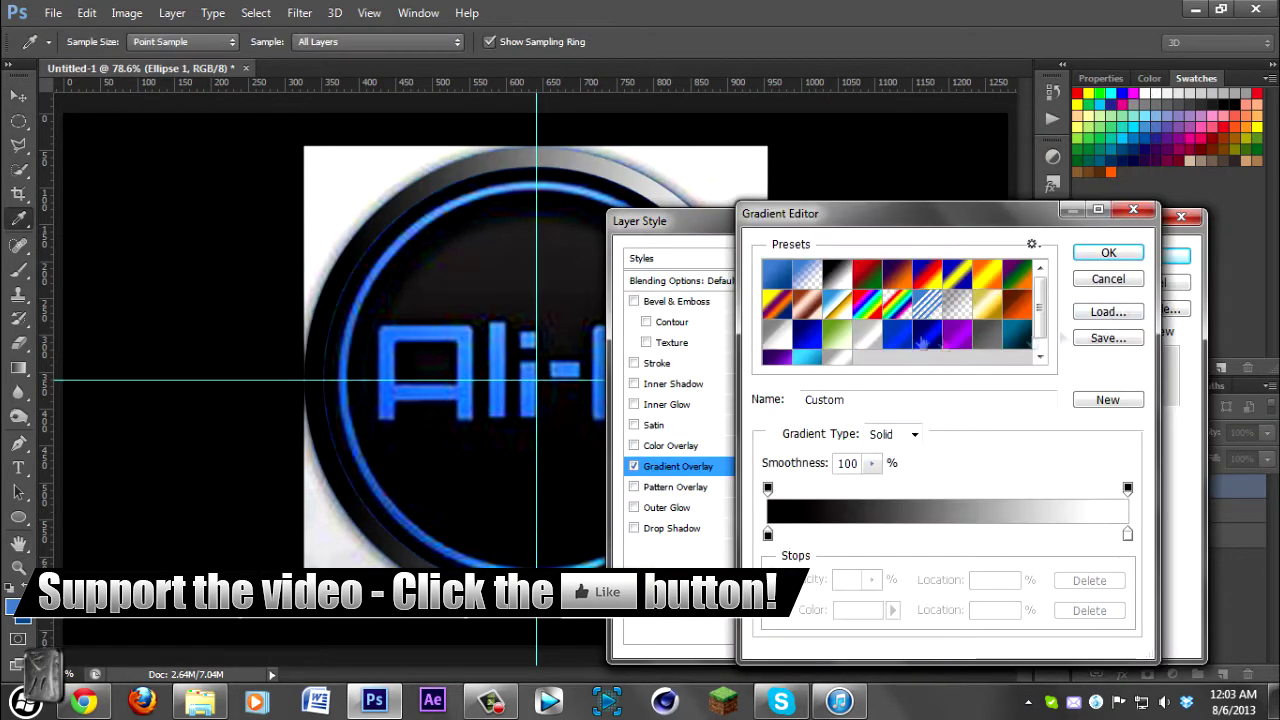
left_click(768, 534)
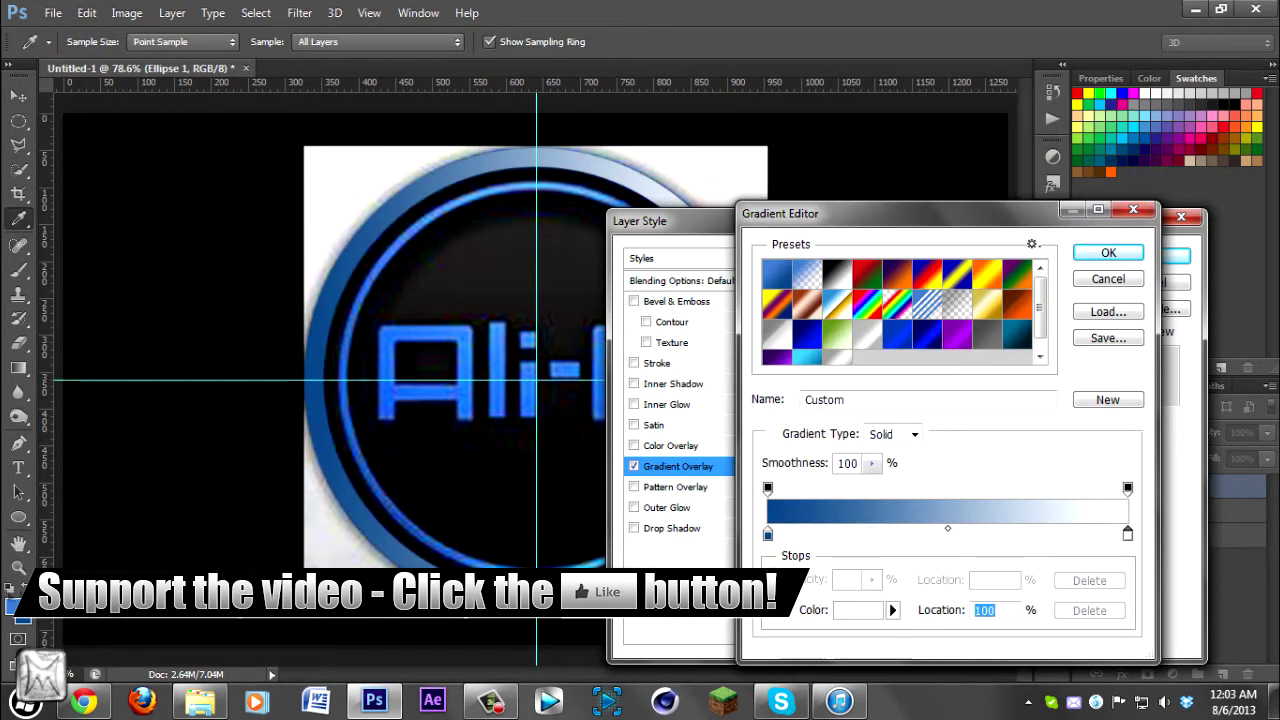
left_click(1108, 252)
left_click(968, 351)
left_click(920, 412)
left_click_drag(929, 412, 949, 412)
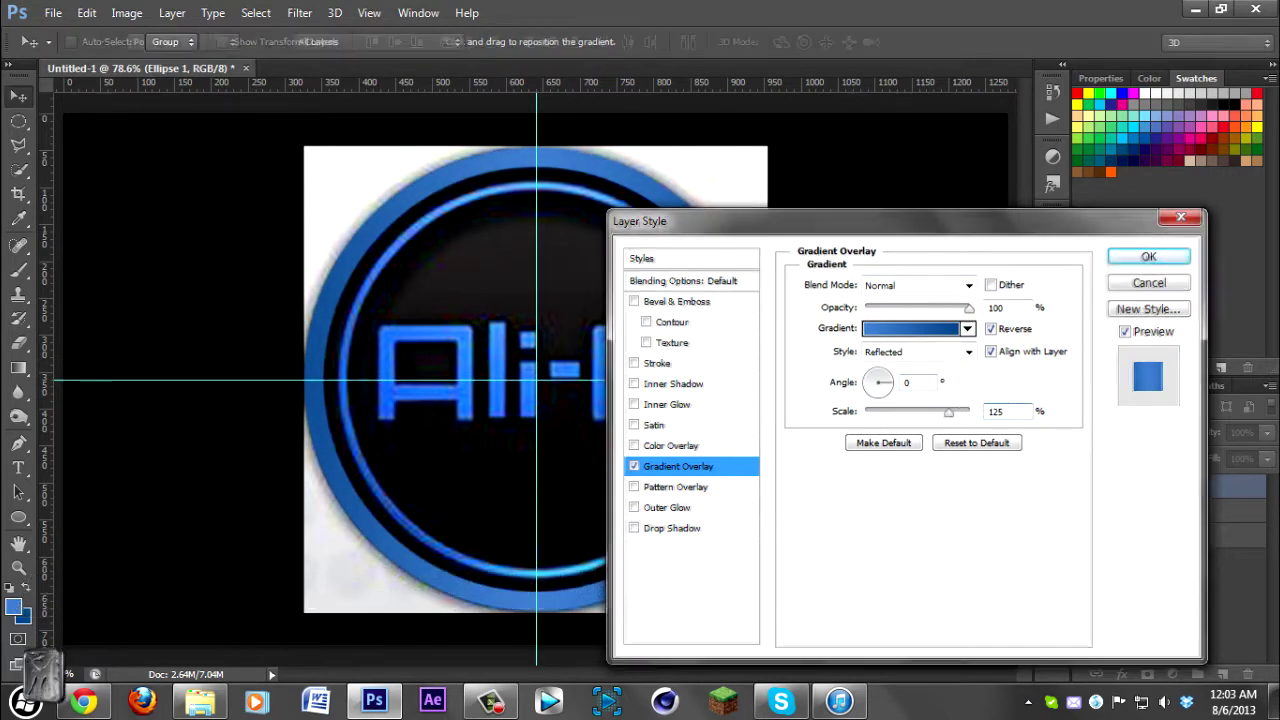
key("Return")
- Add a Bevel & Emboss with depth 50 to the ring
left_click(1261, 487)
left_click(1087, 487)
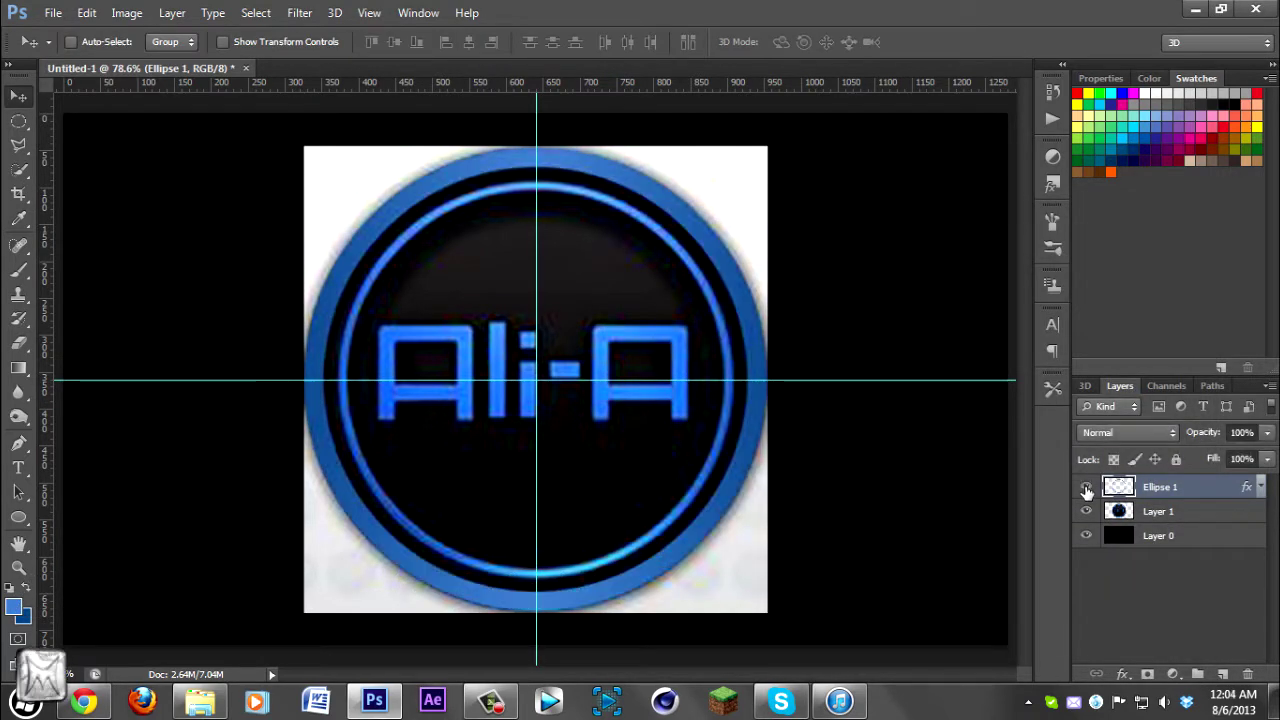
right_click(1160, 487)
left_click(830, 97)
left_click(680, 301)
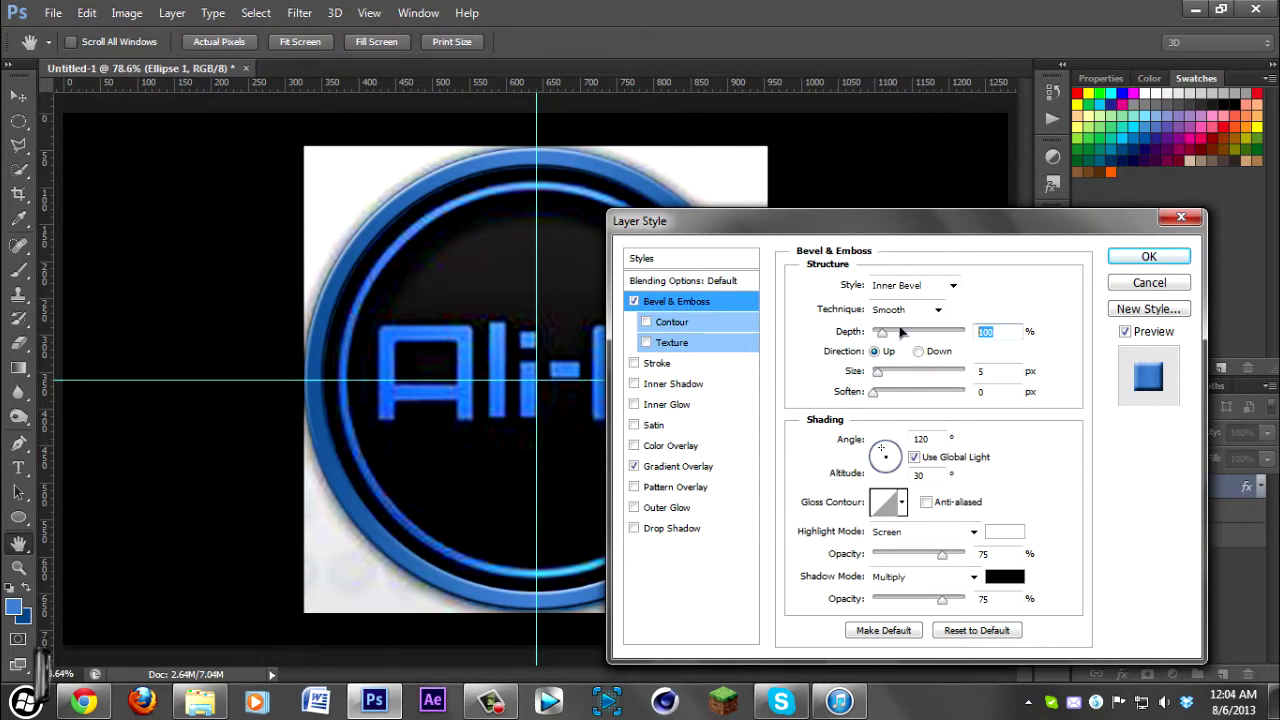
type("50")
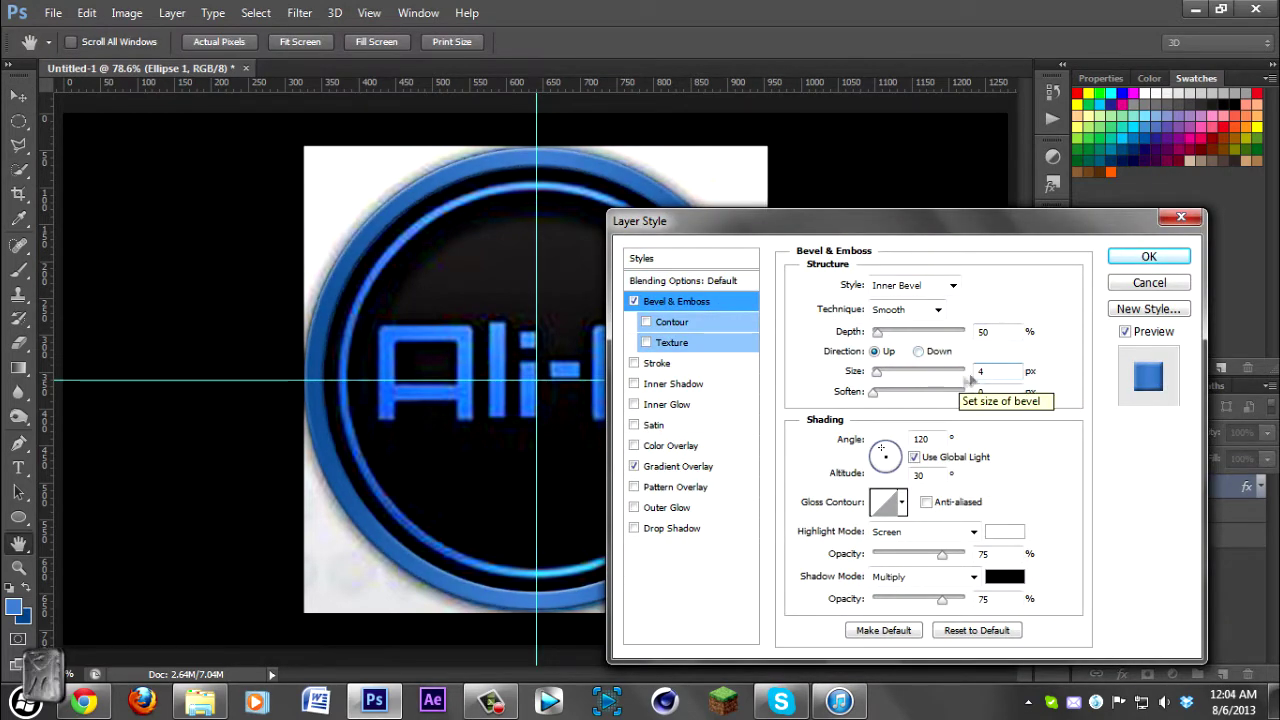
key("Return")
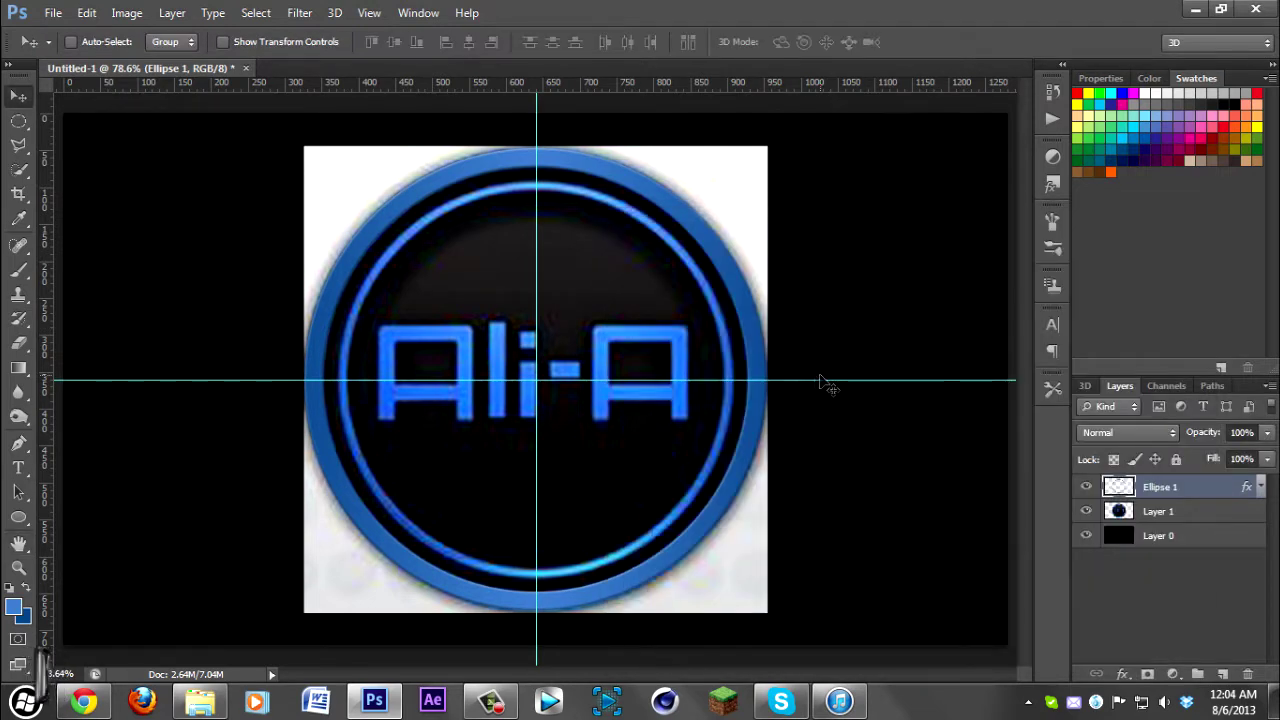
left_click(19, 518)
- Draw Ellipse 2 over the inner ring, rasterize it and cut out its middle
left_click_drag(641, 489, 777, 578)
left_click(1086, 493)
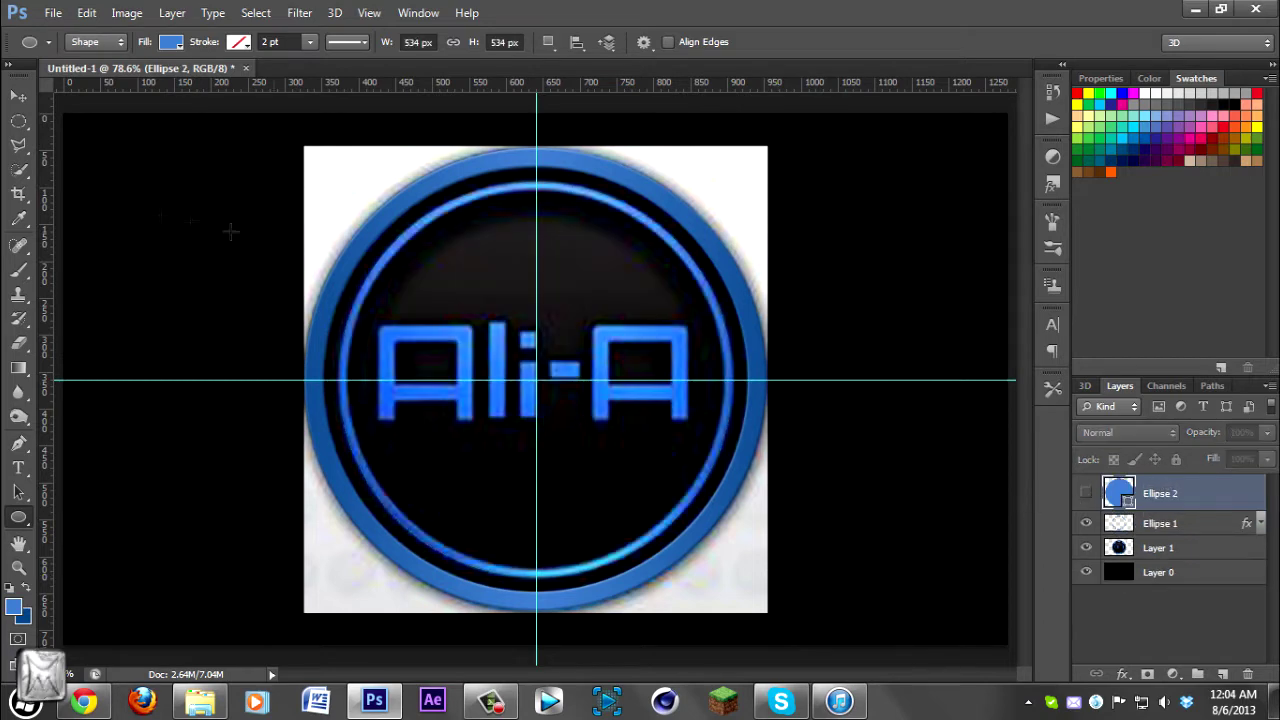
key("m")
left_click_drag(651, 487, 722, 586)
left_click(1086, 493)
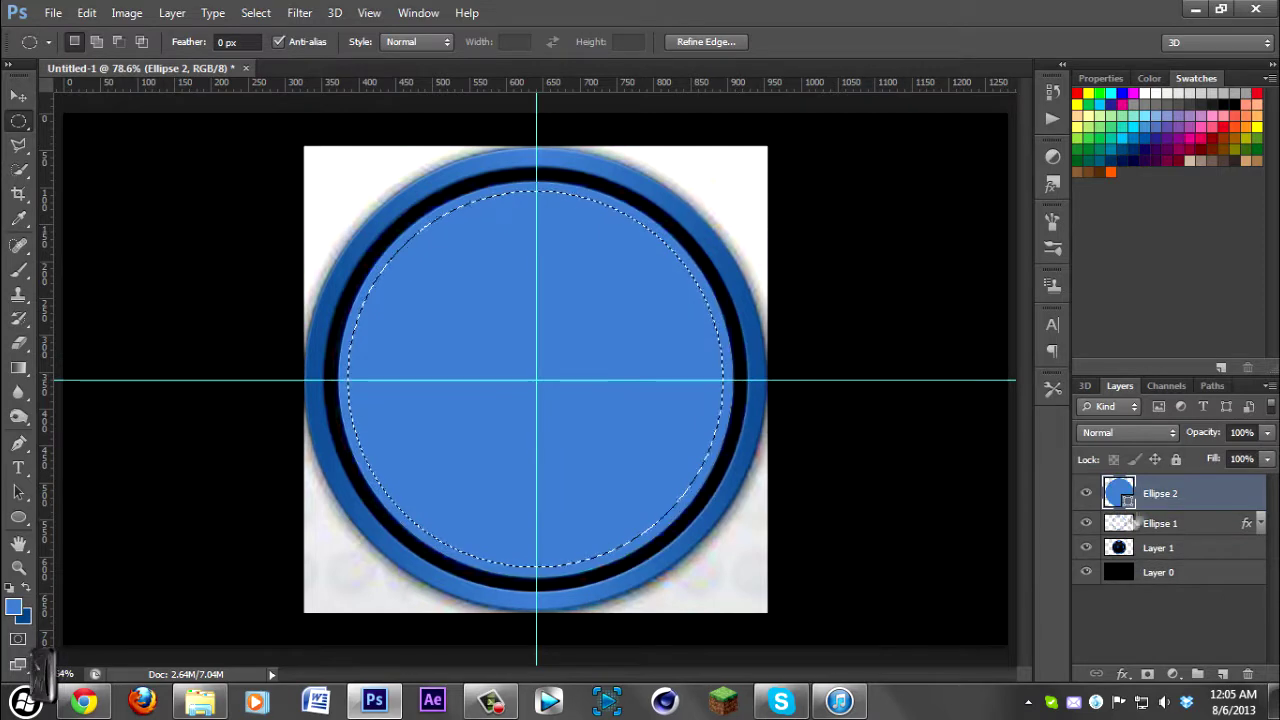
right_click(1168, 493)
left_click(810, 219)
key("Delete")
key("ctrl+d")
key("v")
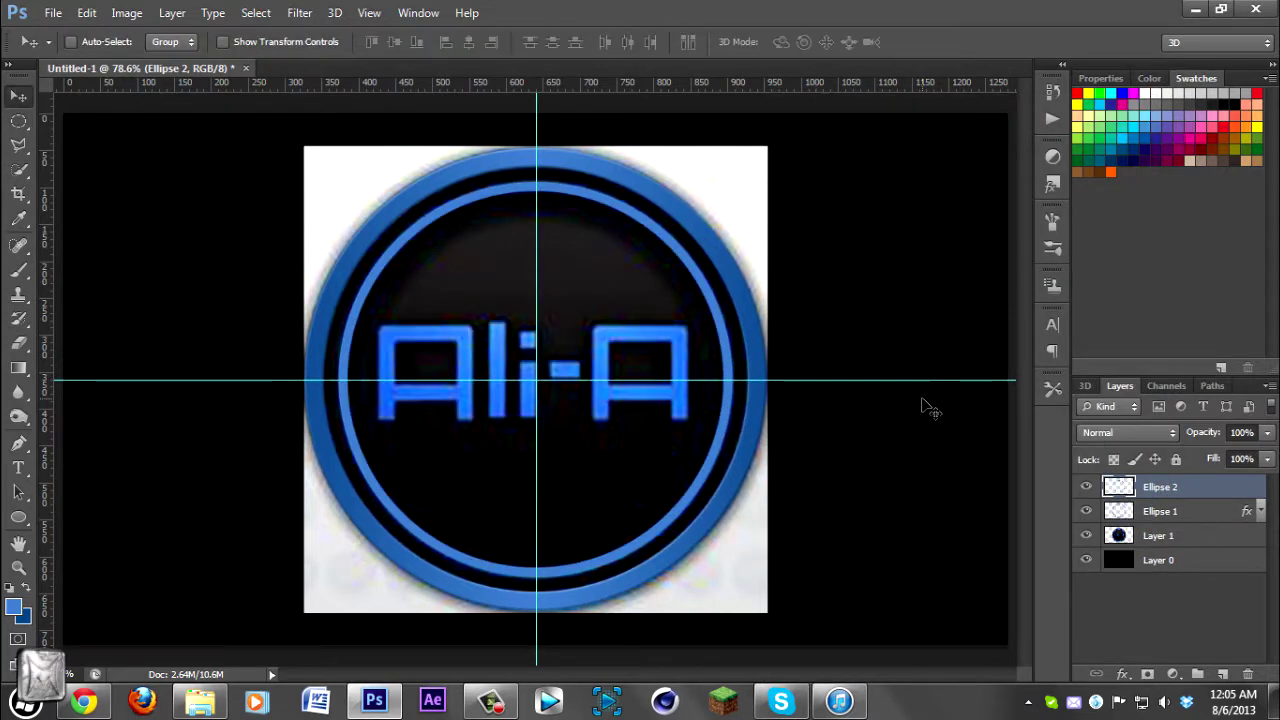
- Copy Ellipse 1's gradient-and-bevel style and paste it onto Ellipse 2
right_click(1178, 510)
left_click(857, 386)
right_click(1178, 486)
left_click(850, 104)
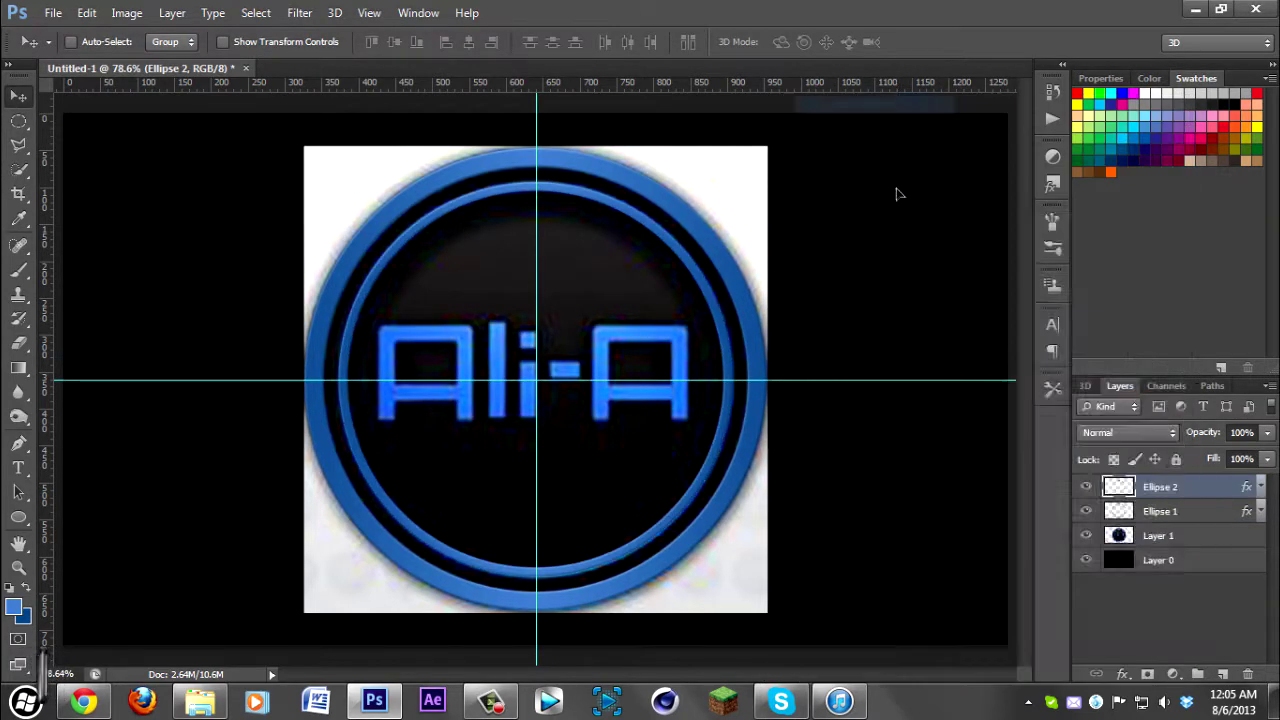
left_click(678, 466)
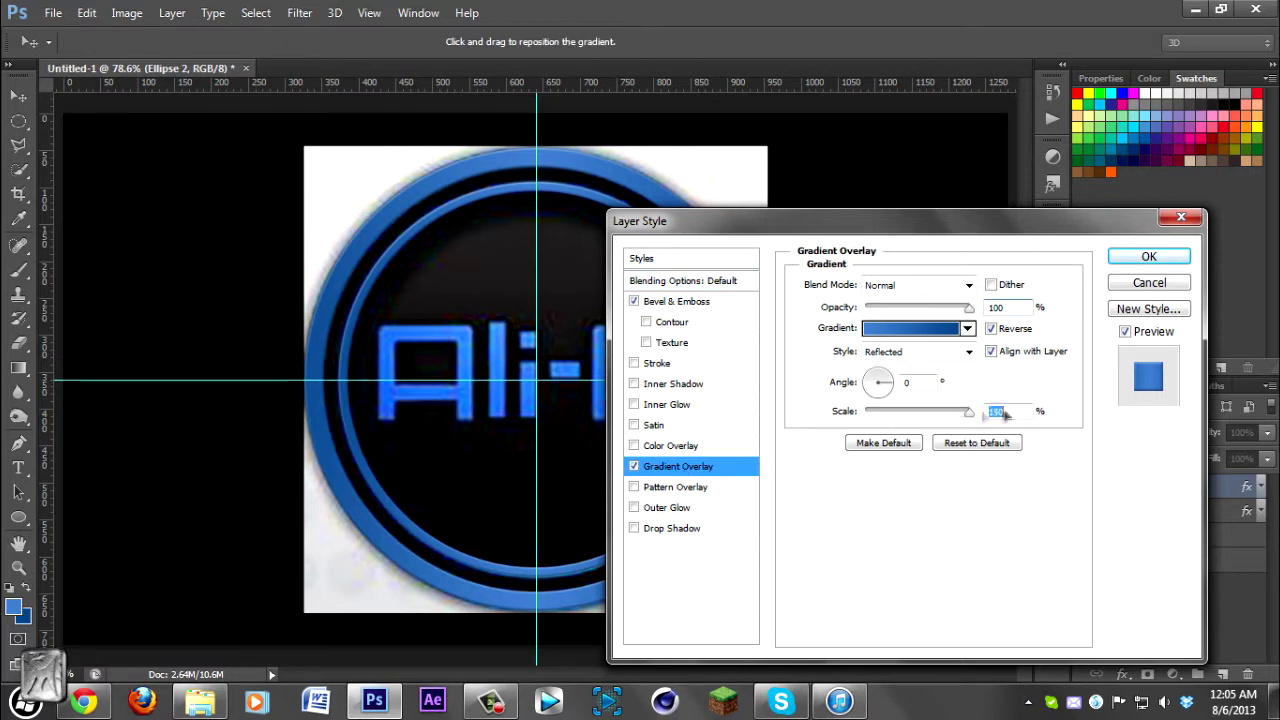
left_click(1149, 256)
left_click(1155, 535)
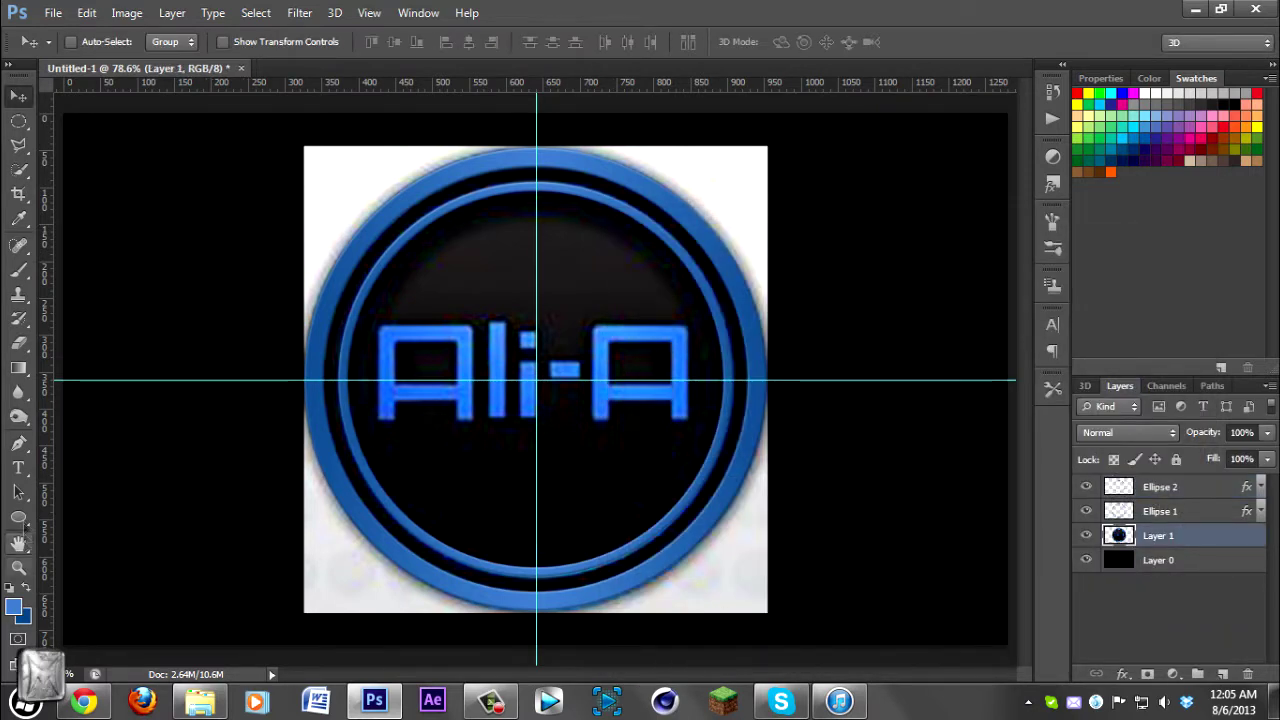
left_click(18, 517)
- Create a new exactly-sized circle, Ellipse 3, beneath the rings
left_click(817, 601)
left_click(665, 287)
right_click(1160, 535)
left_click(833, 105)
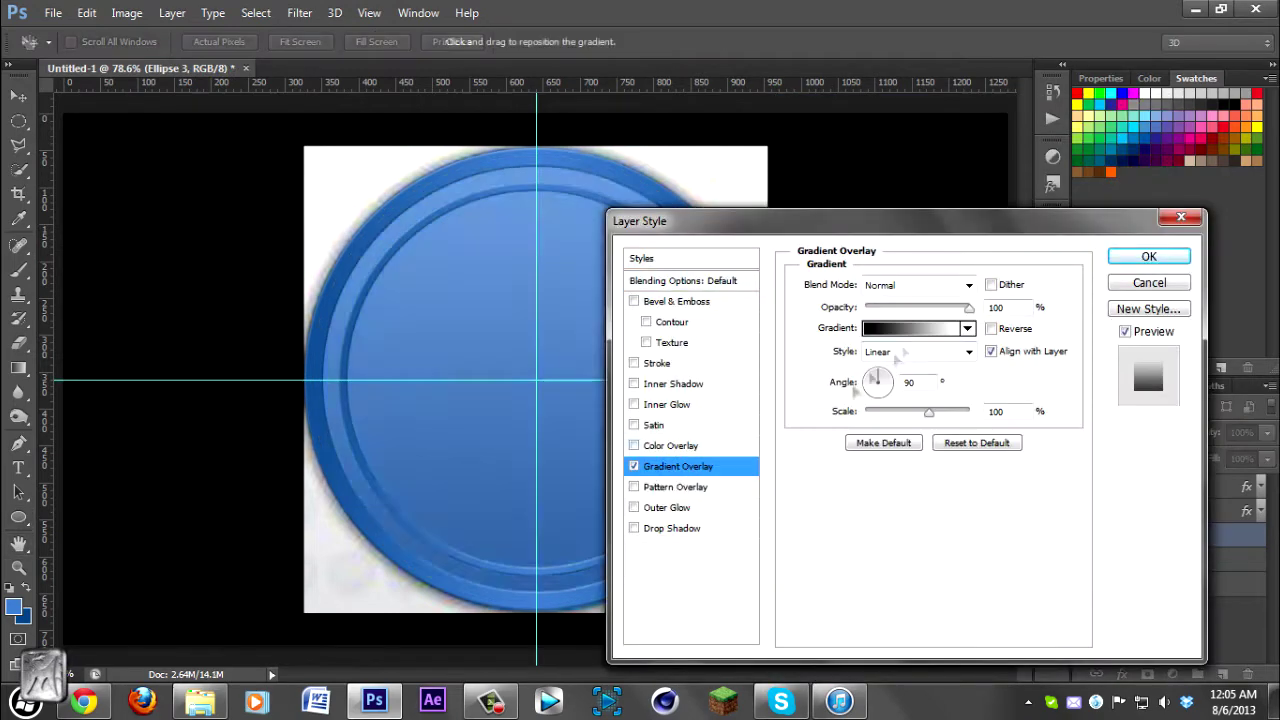
- Add a gradient overlay running from black to near-black #1d1d1d
left_click(880, 337)
left_click(816, 496)
left_click(846, 610)
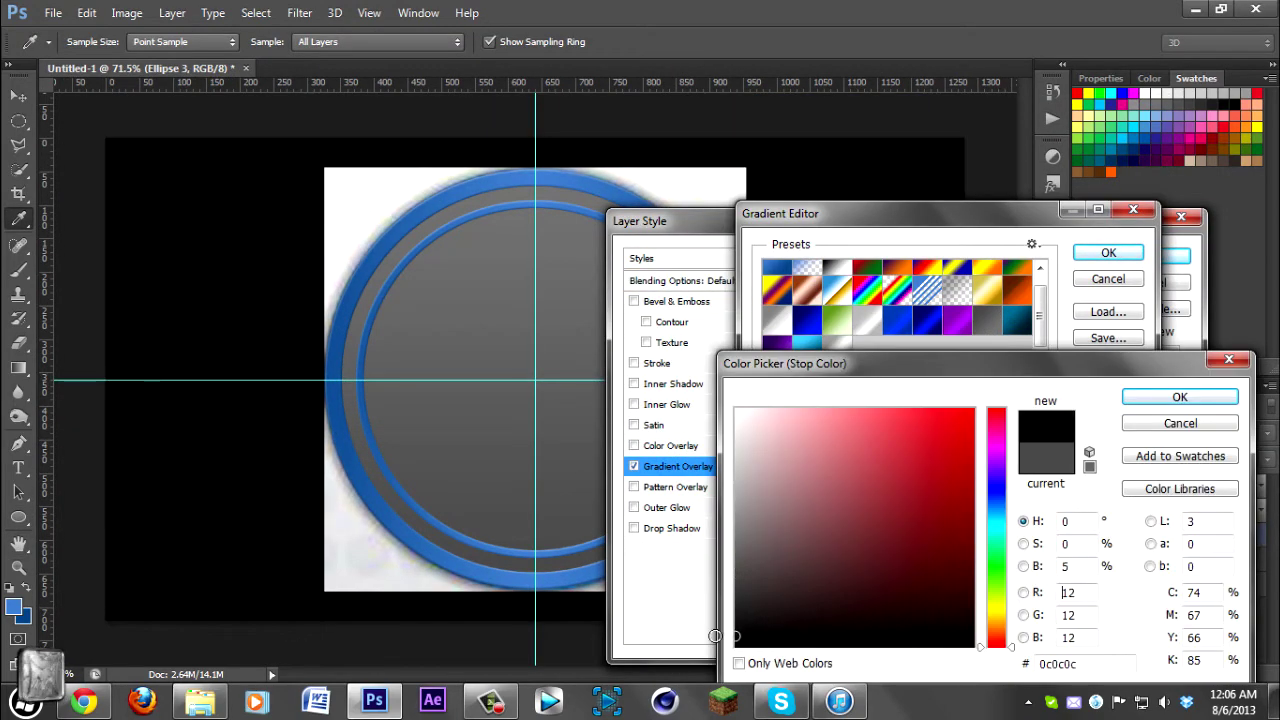
left_click(1180, 397)
left_click(1128, 534)
left_click(858, 610)
left_click(703, 619)
left_click_drag(738, 618, 742, 615)
left_click(1180, 397)
left_click(1108, 252)
- Make the gradient radial, slightly adjust its scale, and apply it
left_click(917, 351)
left_click(900, 368)
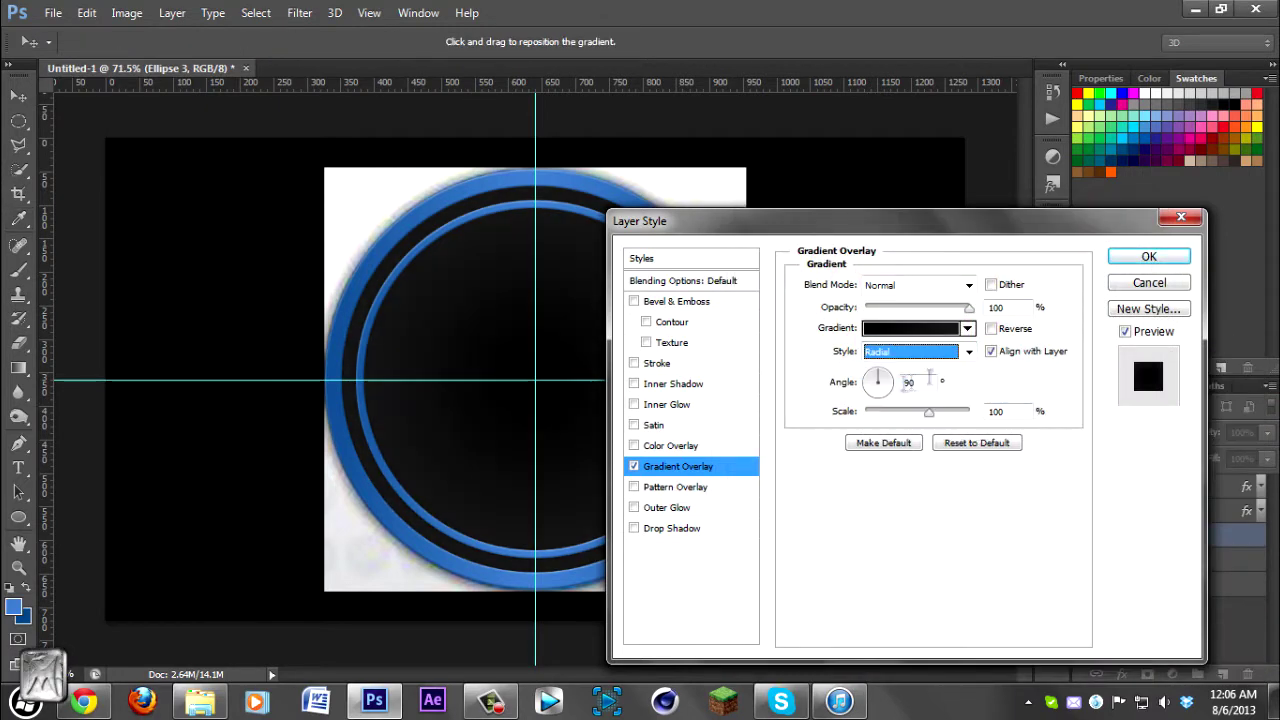
left_click_drag(941, 416, 930, 416)
key("Return")
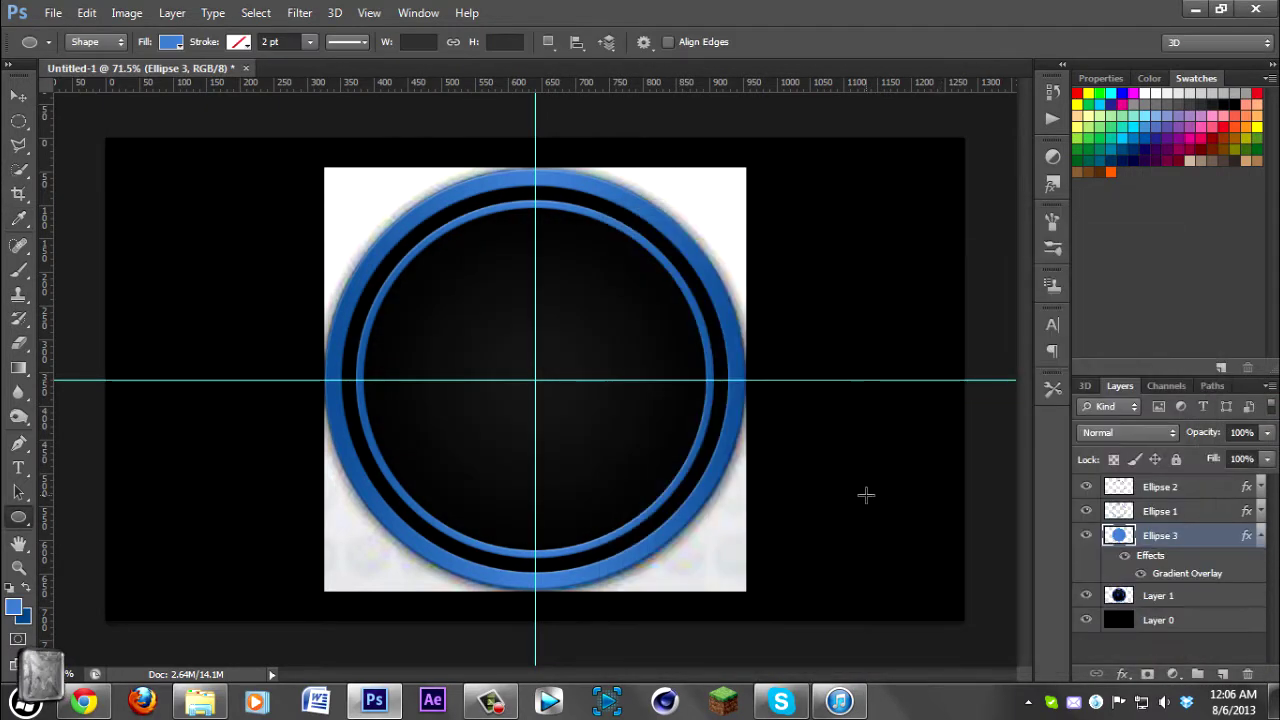
- Draw a rounded-rectangle block over the left A and rasterize it
right_click(18, 517)
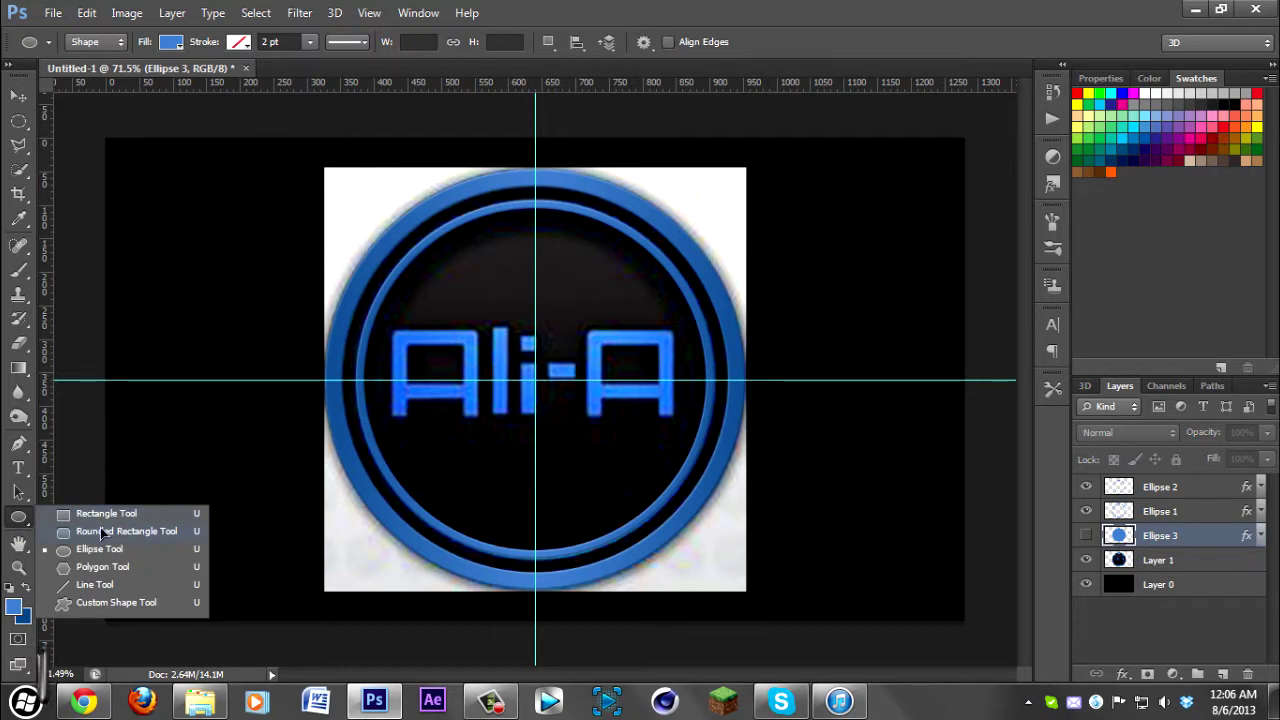
left_click(110, 534)
scroll(368, 336, "up", 3)
left_click_drag(346, 312, 560, 550)
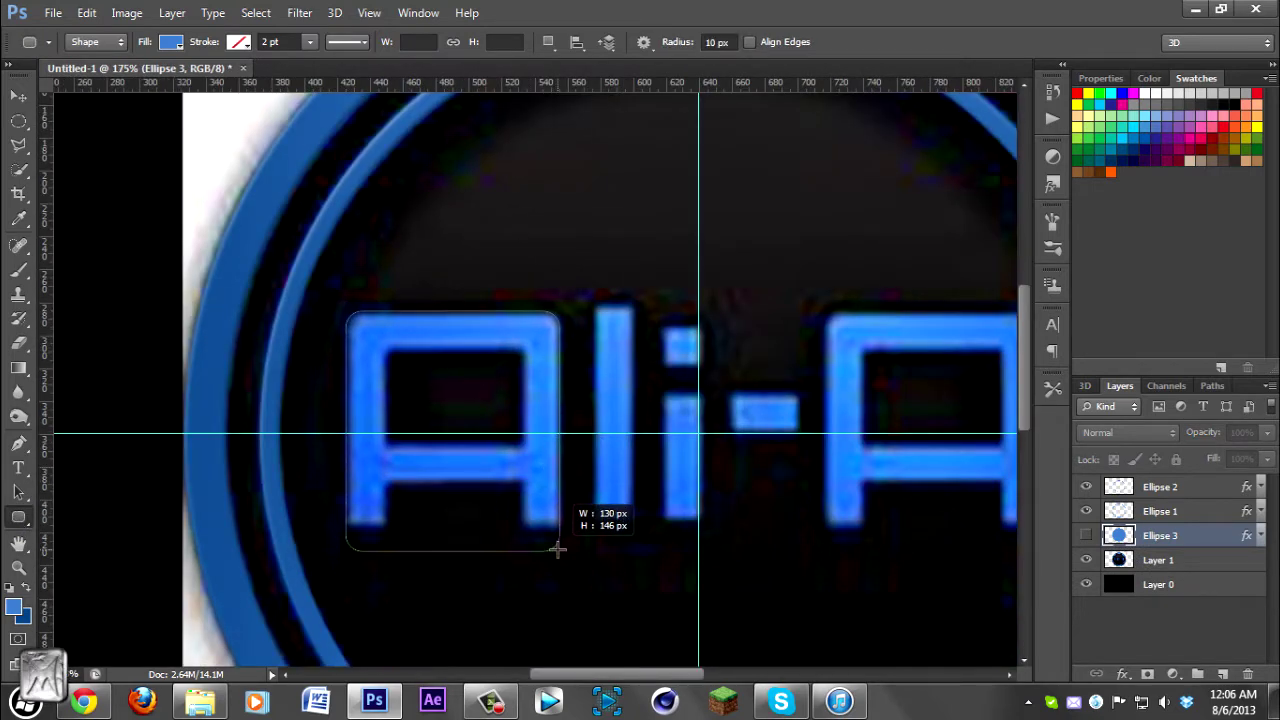
right_click(1125, 550)
left_click(832, 218)
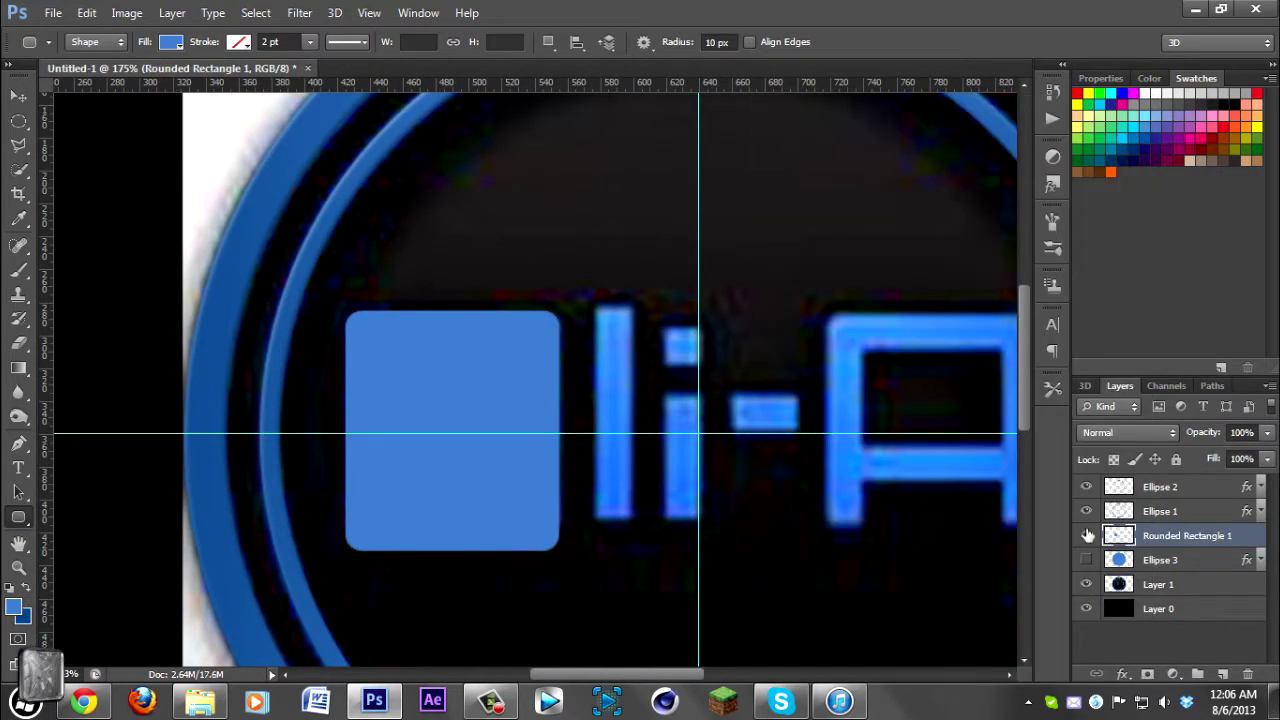
left_click(1086, 535)
- Cut the A's upper hole out of the block with a rectangular selection
left_click(18, 120)
left_click(110, 117)
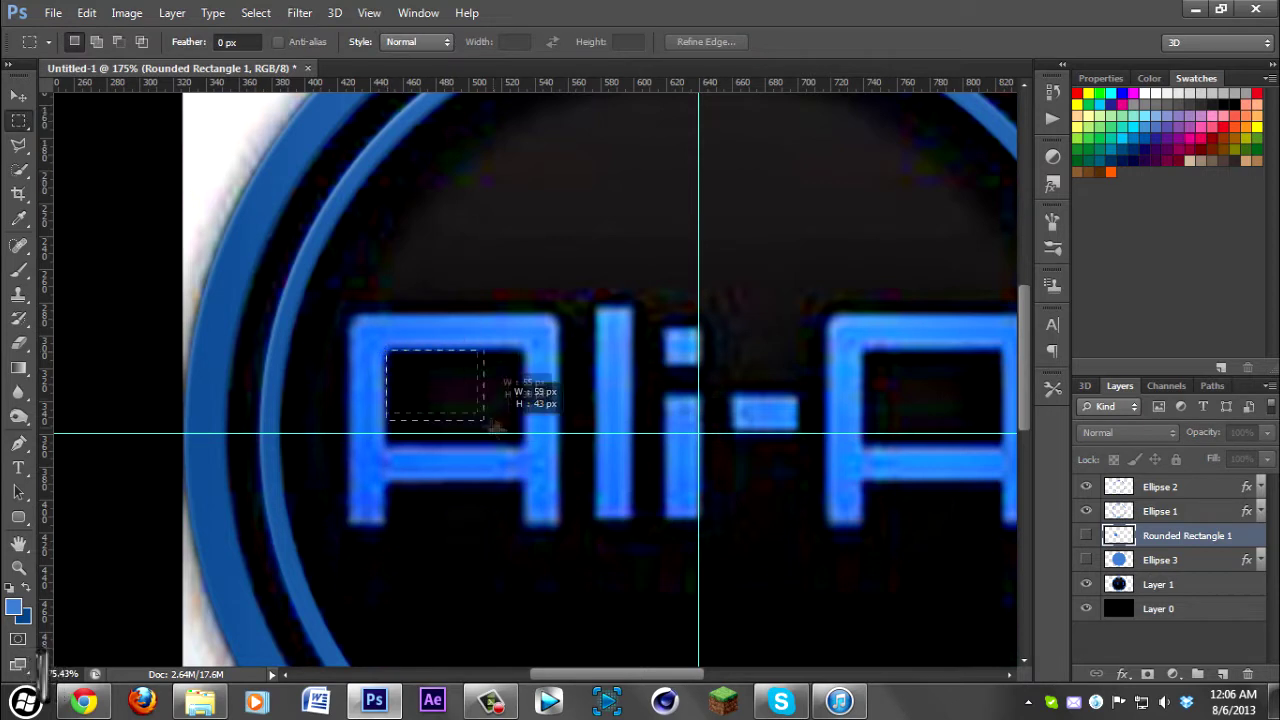
left_click(1086, 535)
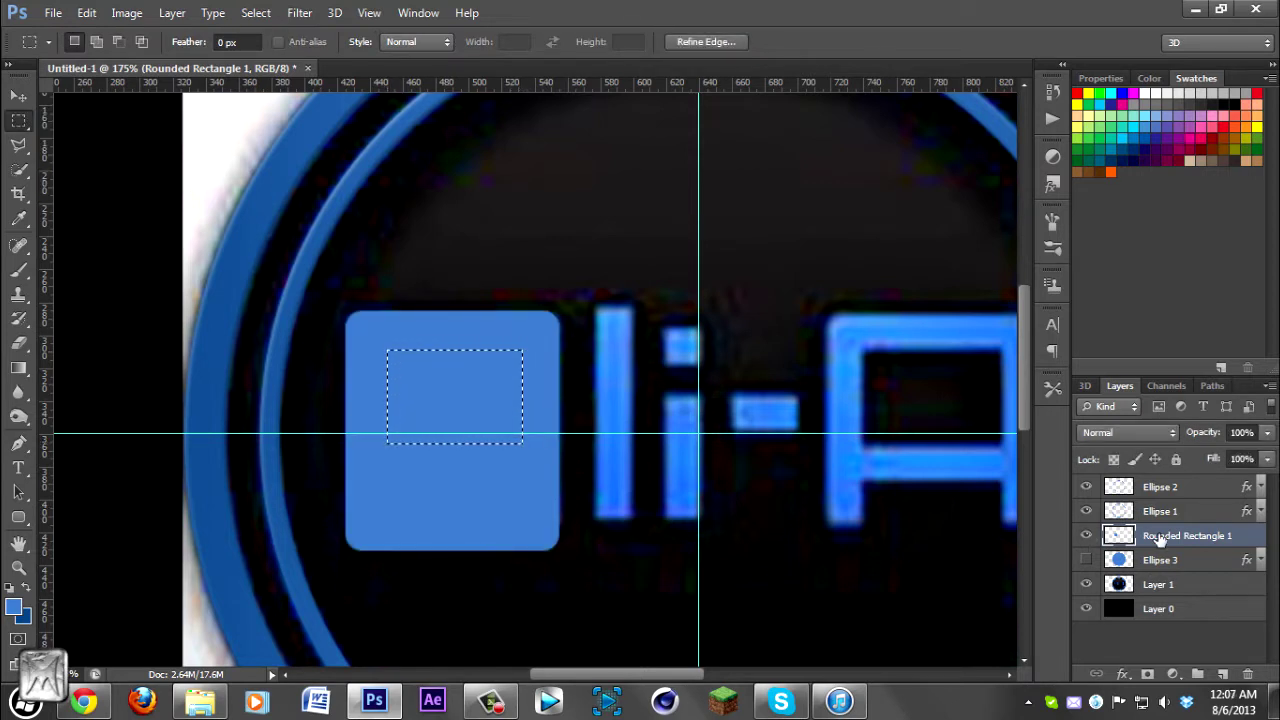
key("Delete")
key("ctrl+d")
- Delete the remaining marked areas from the block, including the gap between the A's legs
left_click(1087, 536)
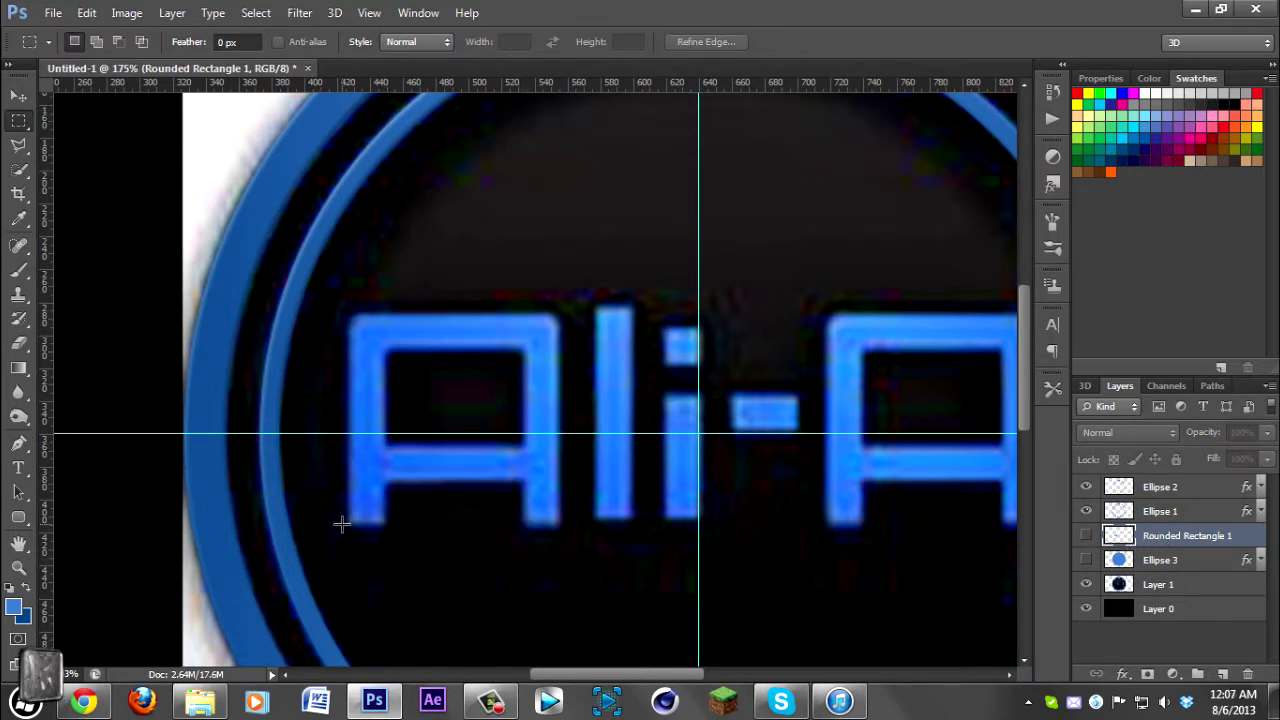
left_click_drag(568, 612, 567, 607)
left_click(1086, 535)
key("Delete")
key("ctrl+d")
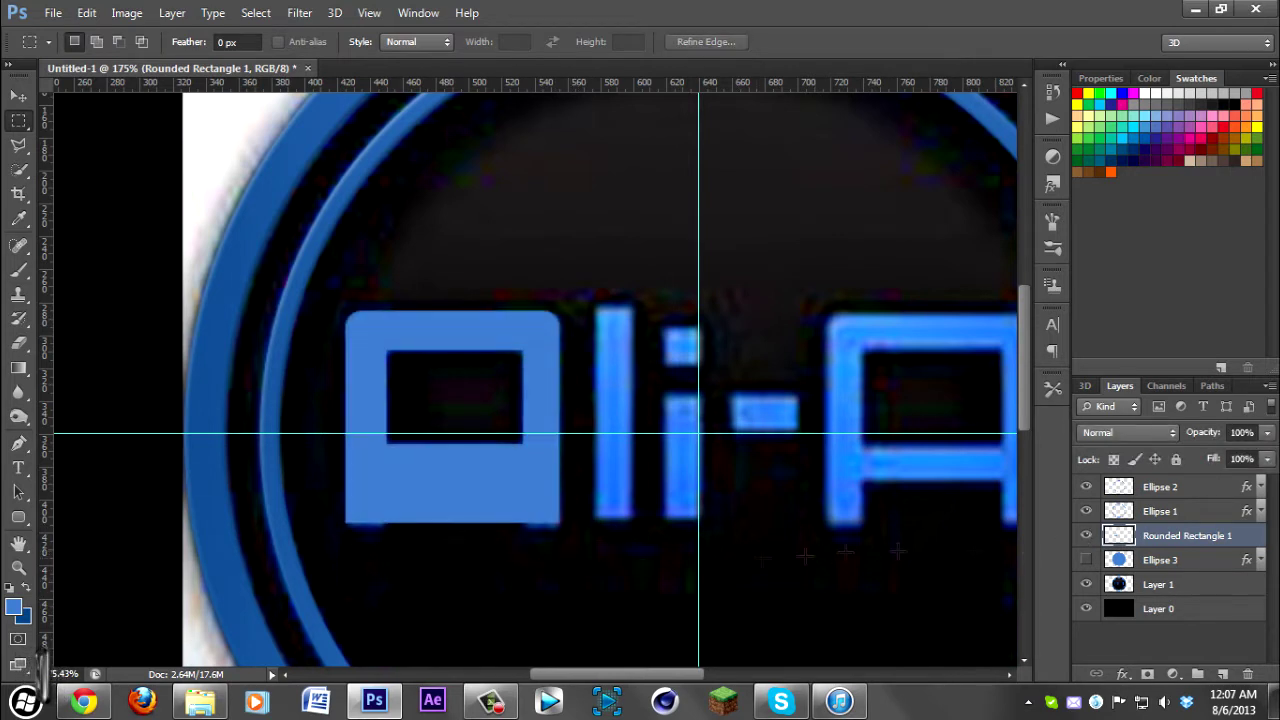
left_click(1086, 535)
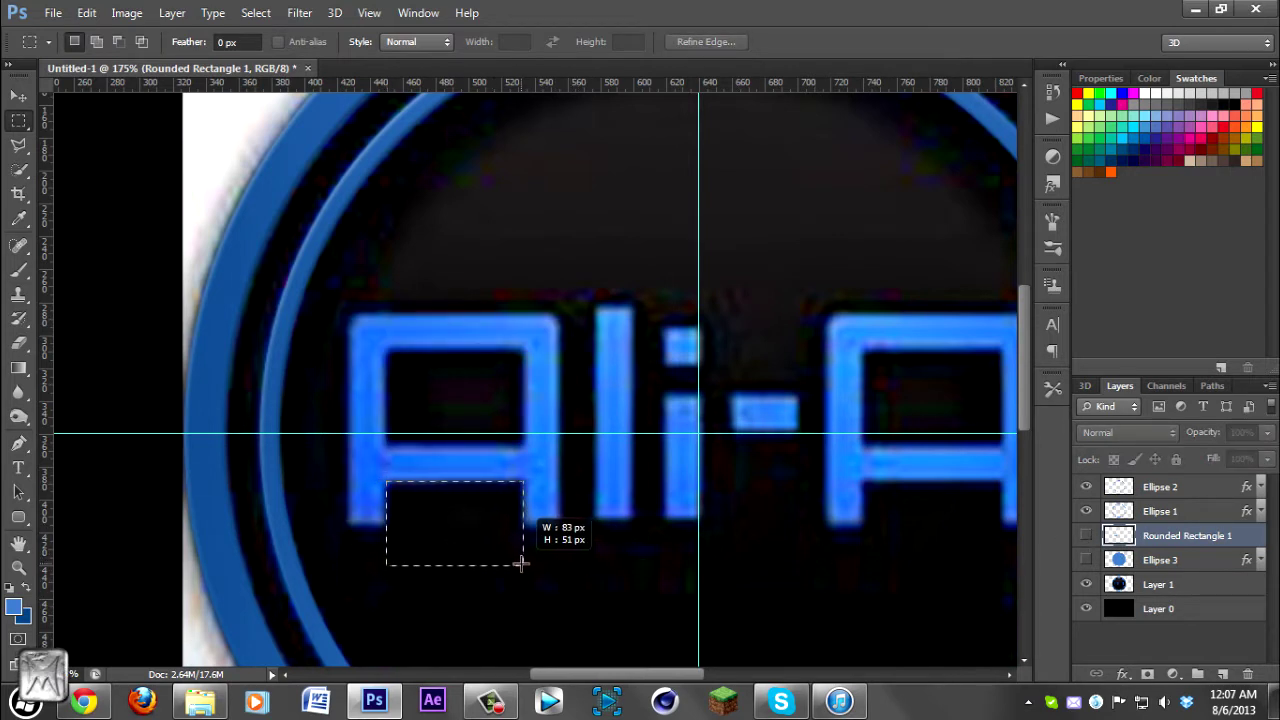
left_click(1086, 535)
key("Delete")
key("ctrl+d")
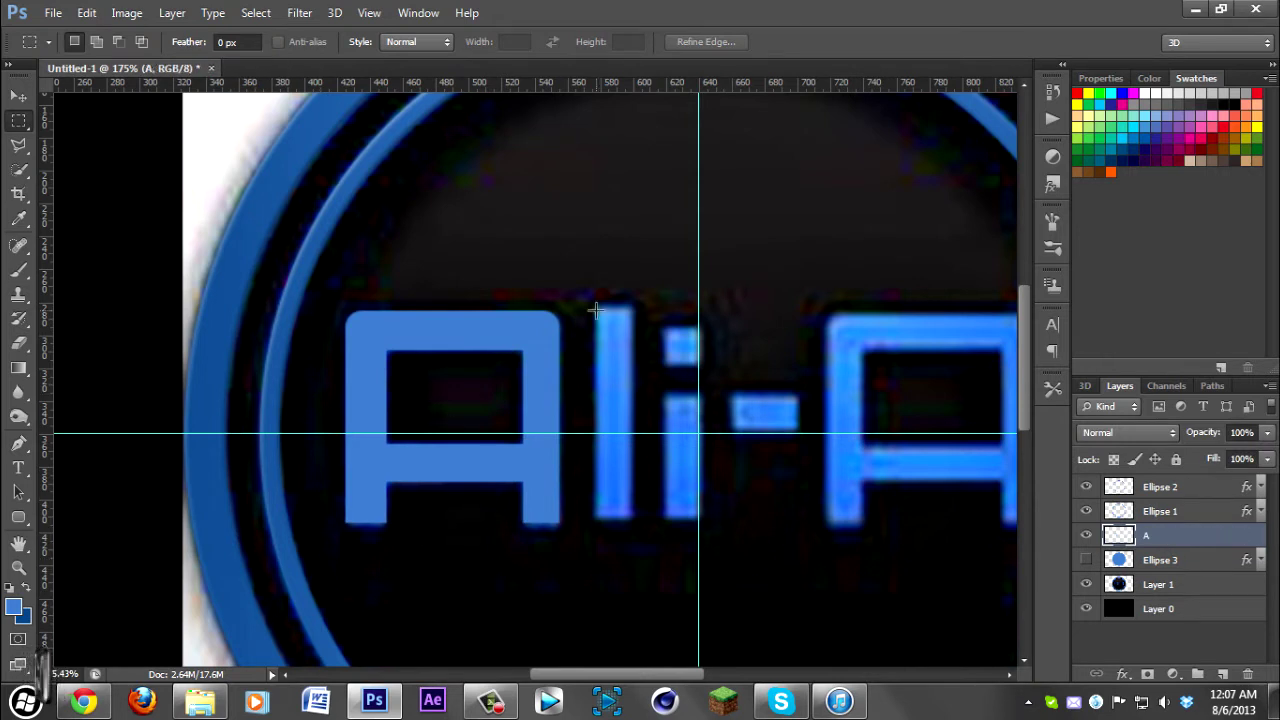
- Draw rounded shapes for the l, the i's dot and stem, and the hyphen, then rasterize them
key("u")
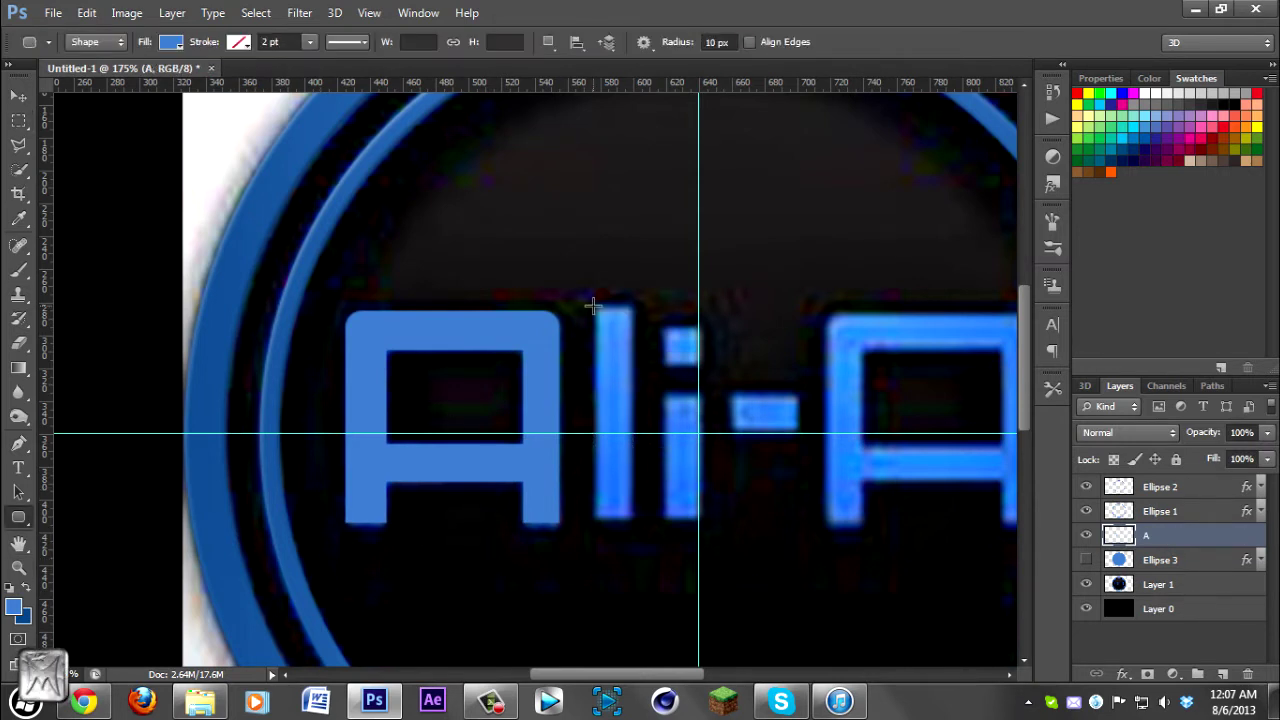
left_click_drag(634, 507, 635, 521)
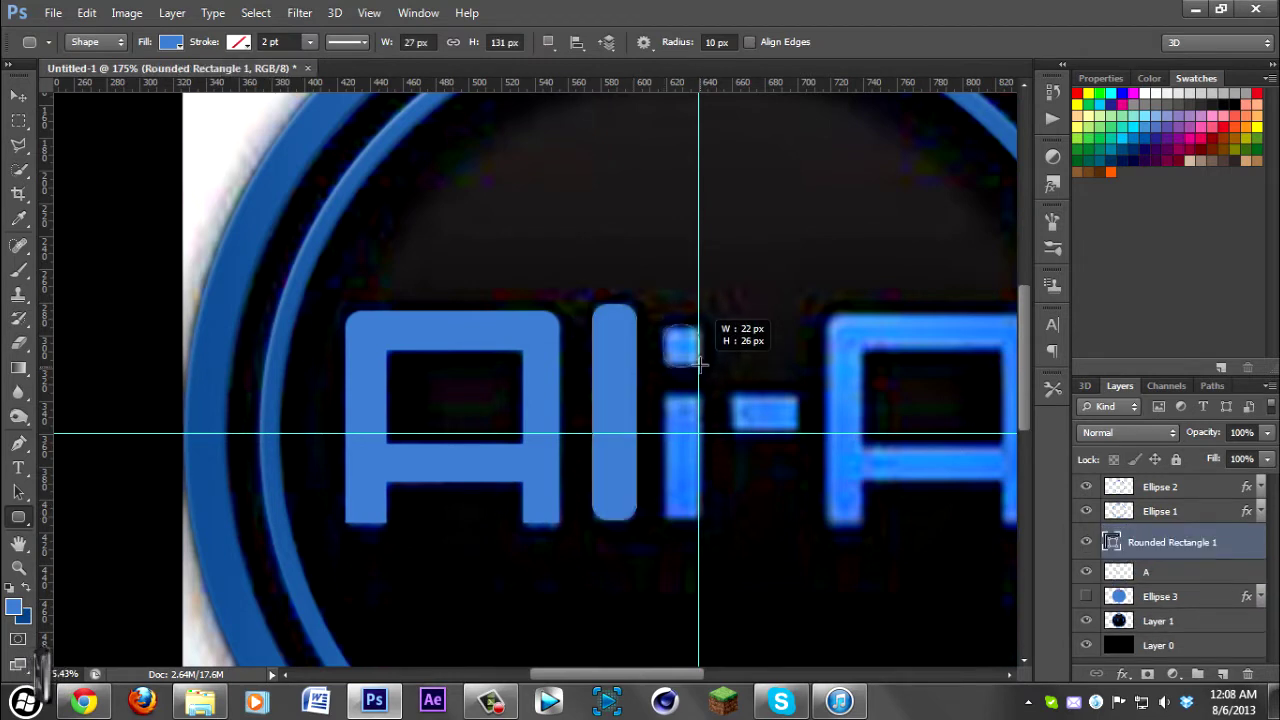
left_click_drag(700, 365, 700, 363)
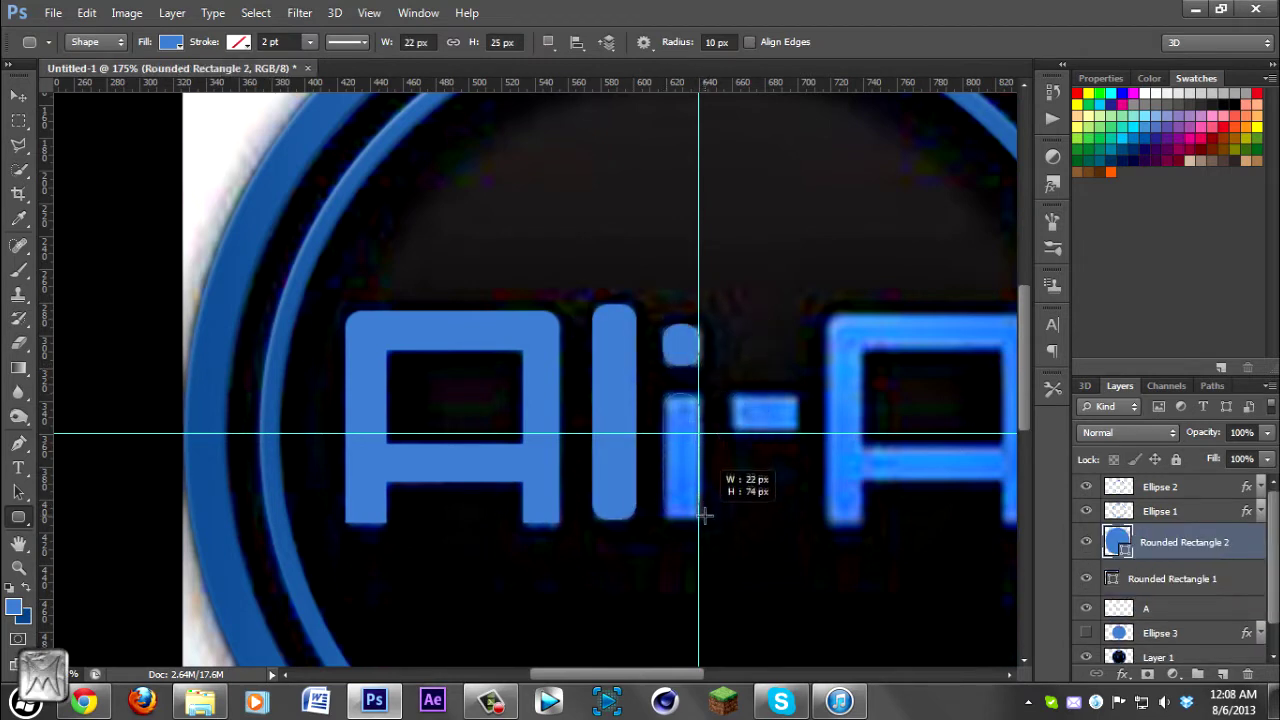
left_click_drag(705, 515, 705, 516)
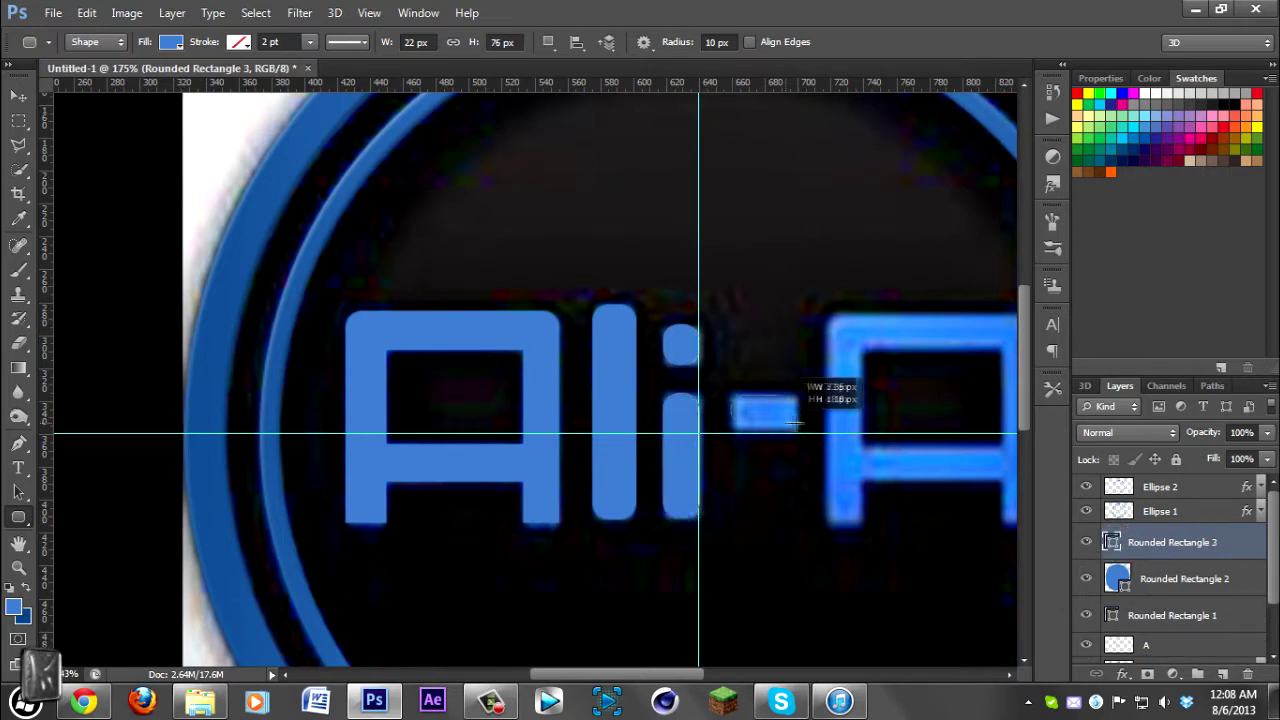
left_click_drag(795, 428, 796, 425)
left_click(1172, 651, "shift")
right_click(1180, 605)
left_click(934, 295)
- Hide the reference image and move the copied A onto the right-hand A
left_click(1087, 634)
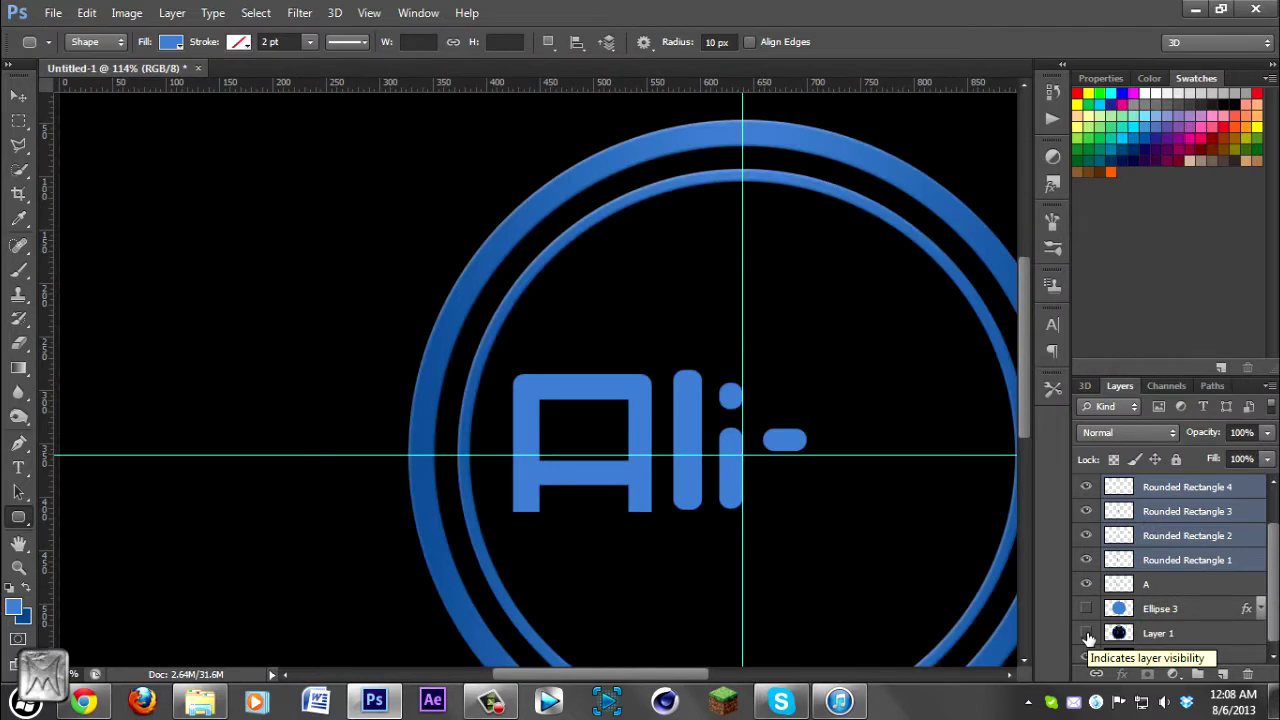
scroll(1180, 586, "up", 2)
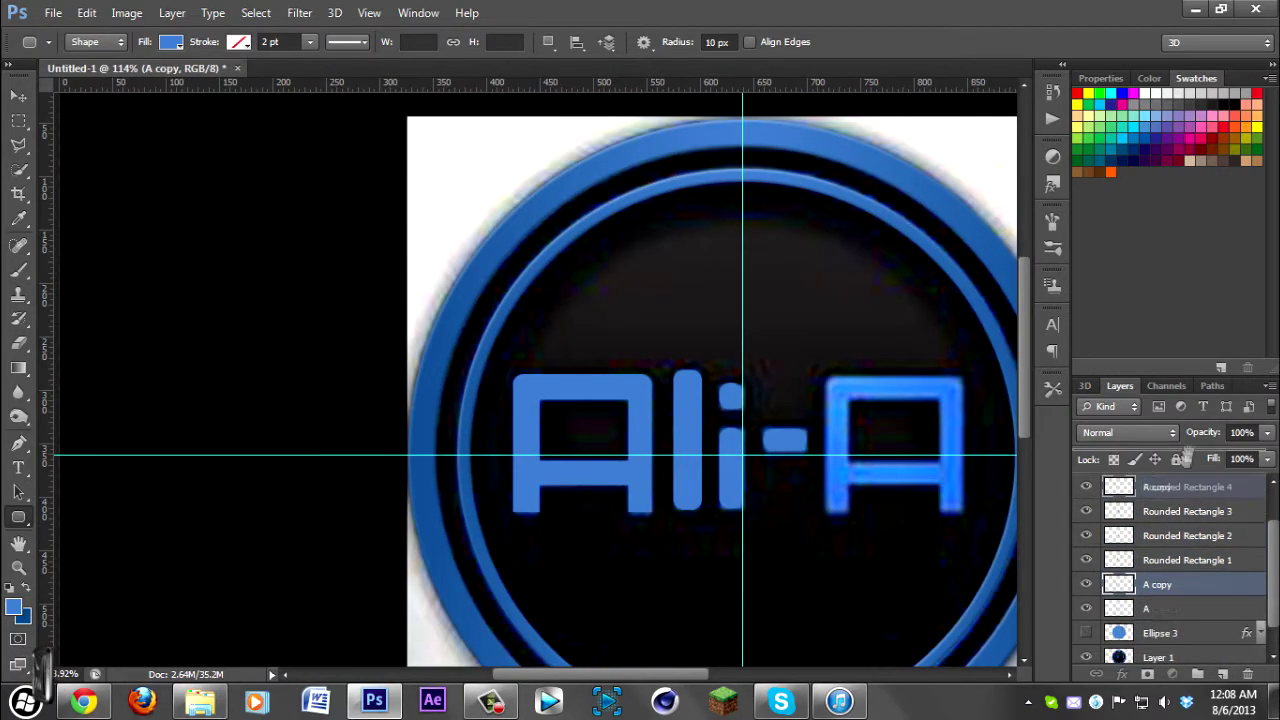
key("v")
left_click_drag(594, 431, 908, 425)
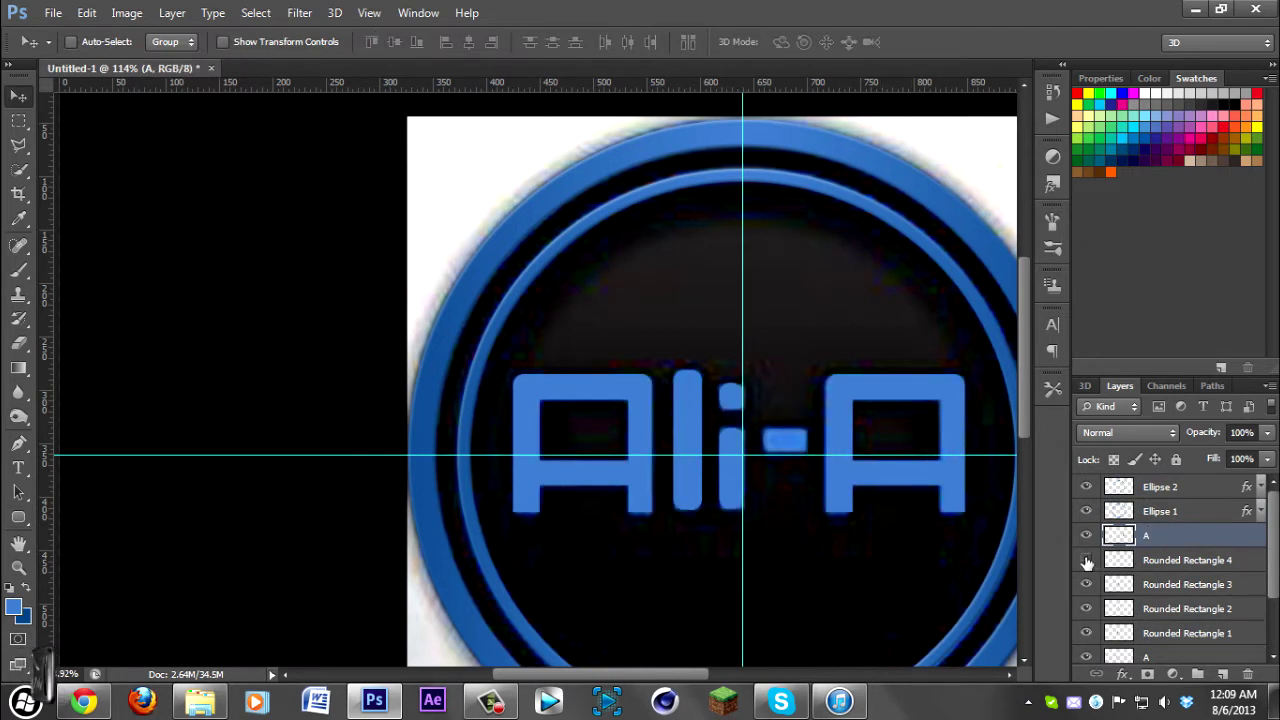
- Rename the hyphen and l layers, and merge the i's dot and stem into one i layer
double_click(1183, 560)
double_click(1165, 633)
type("I")
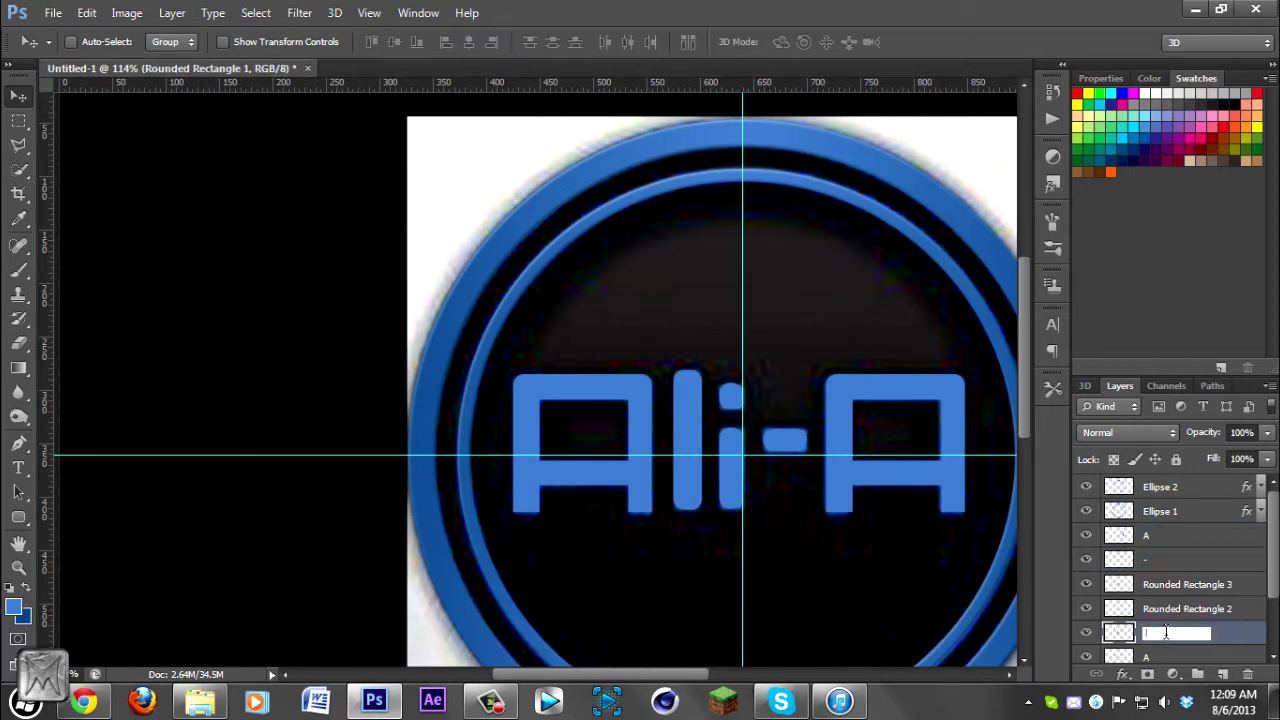
right_click(1180, 600)
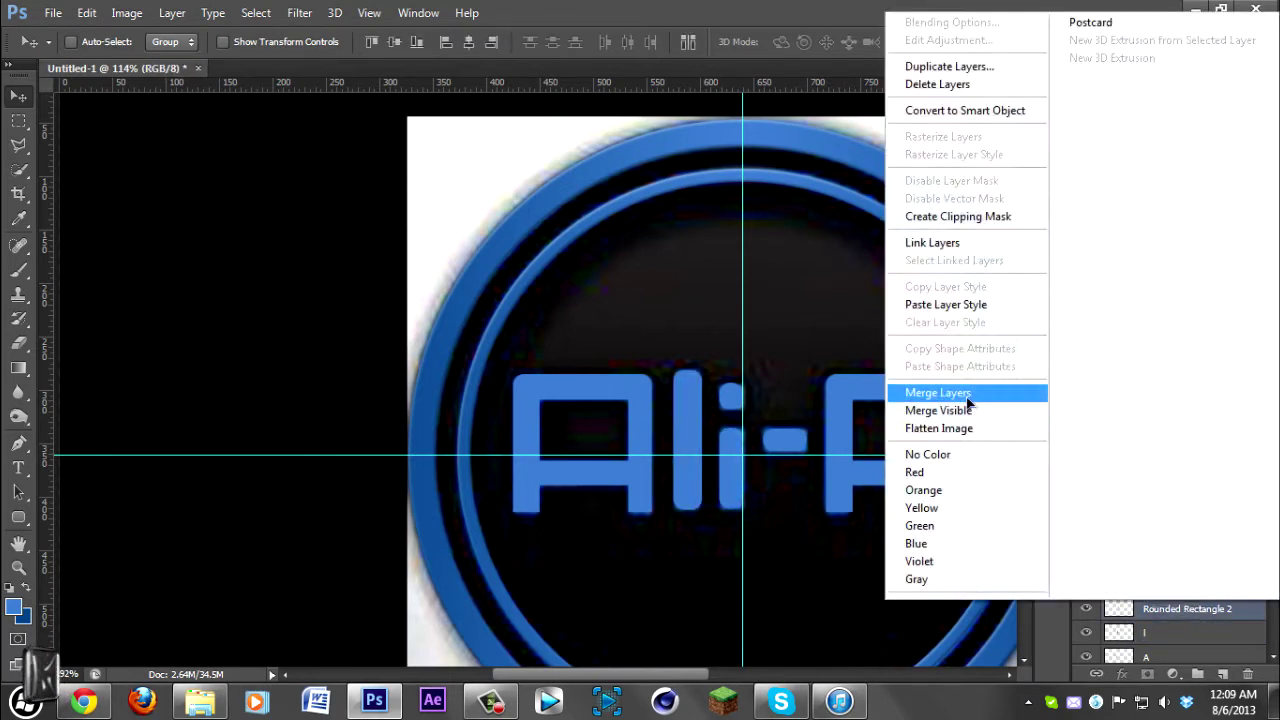
left_click(960, 392)
double_click(1157, 584)
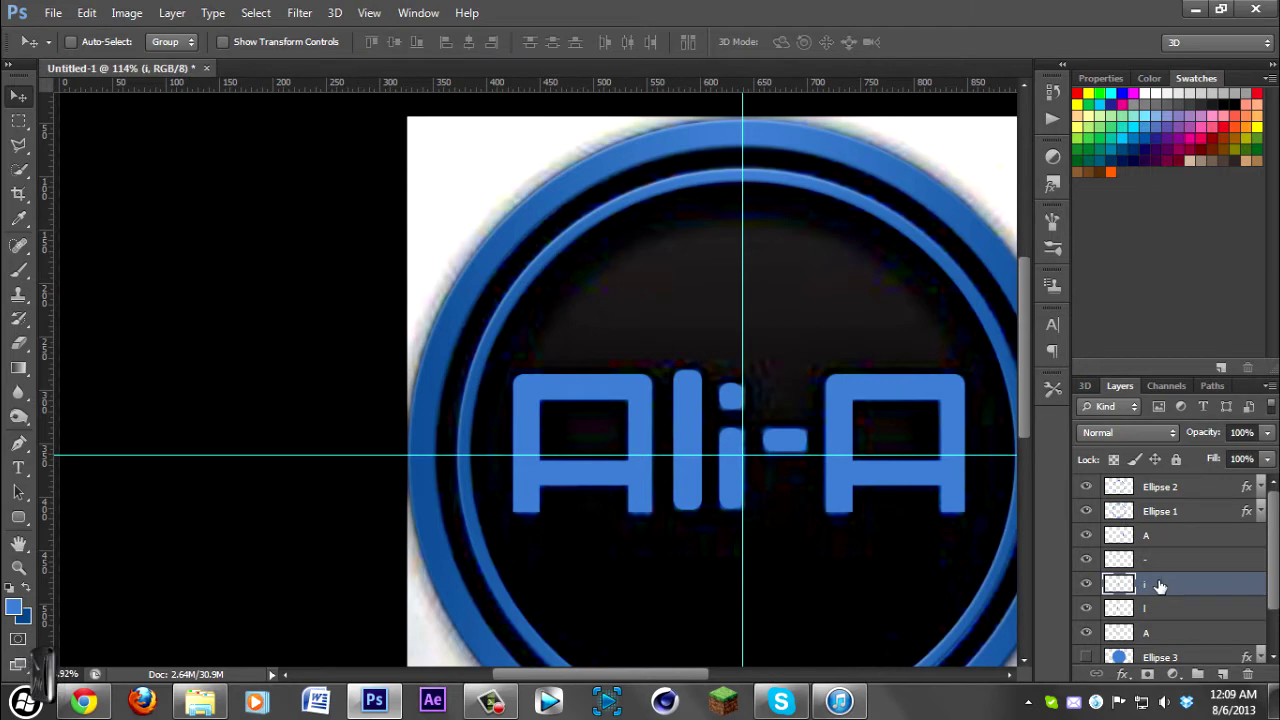
- Show the dark inner circle again and place a guide along the letters' top edge
scroll(642, 445, "down", 3)
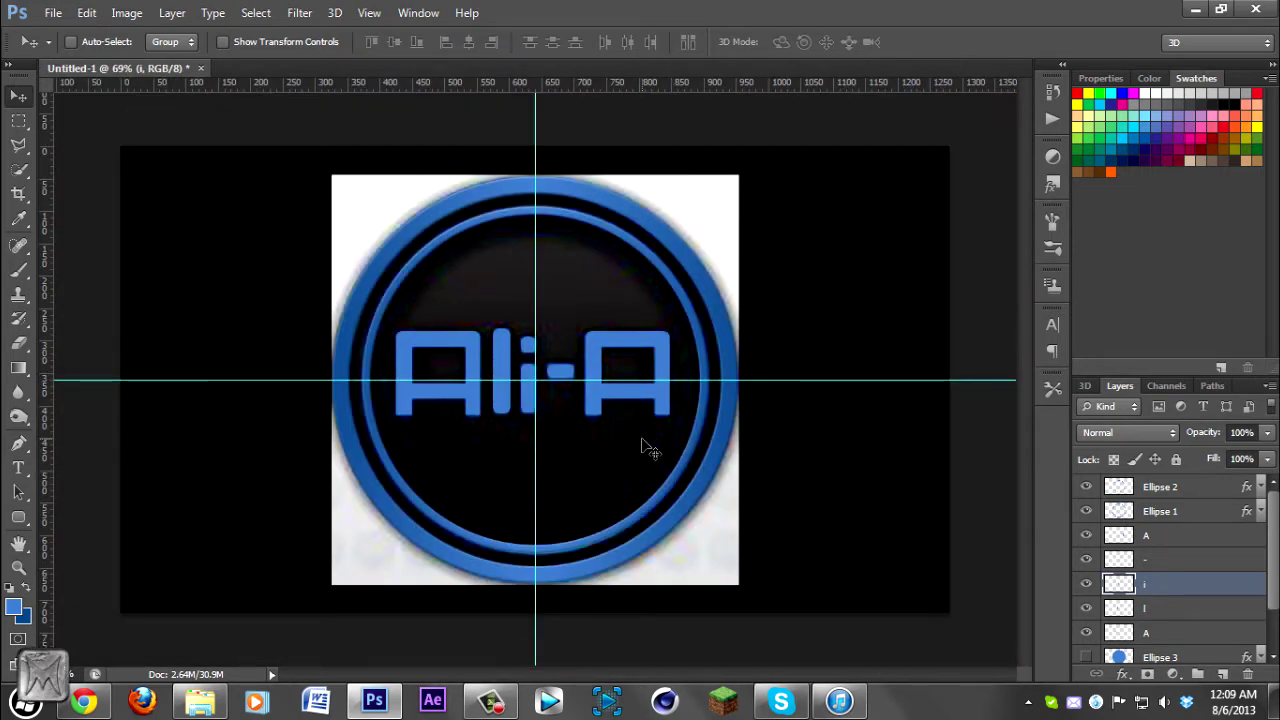
scroll(642, 445, "up", 3)
scroll(1170, 640, "down", 2)
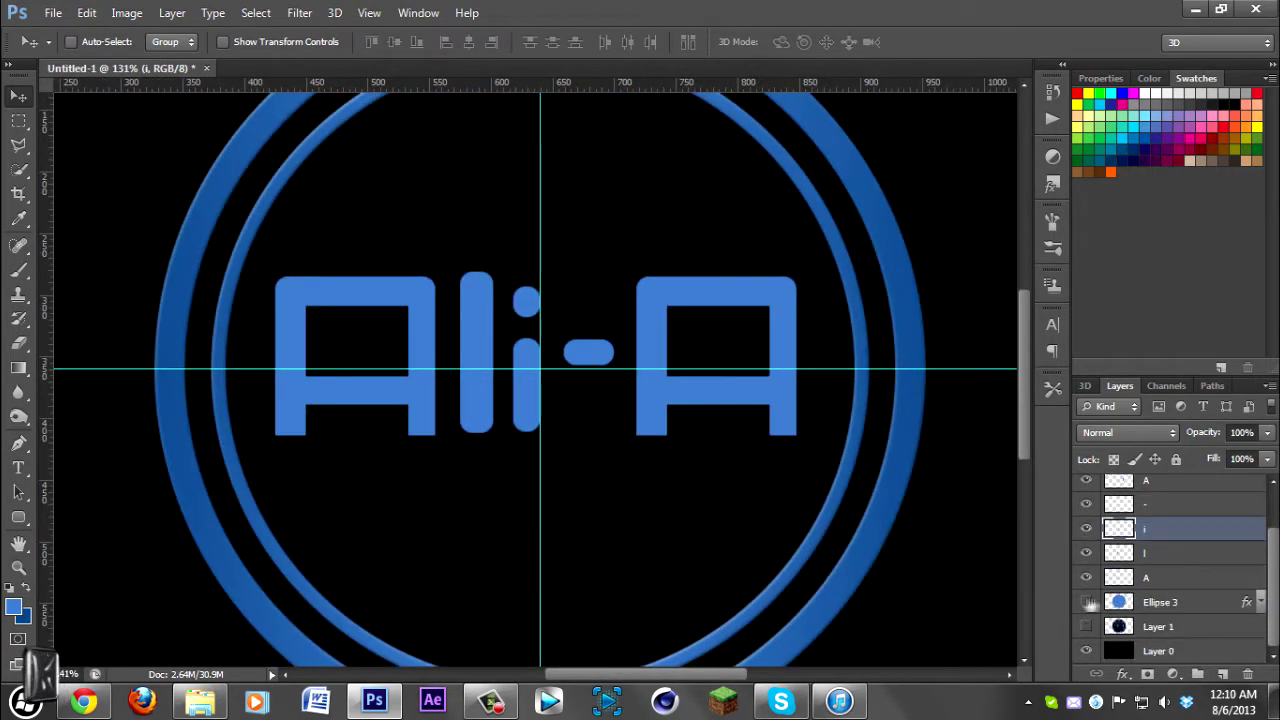
left_click(1142, 580)
left_click_drag(625, 82, 640, 275)
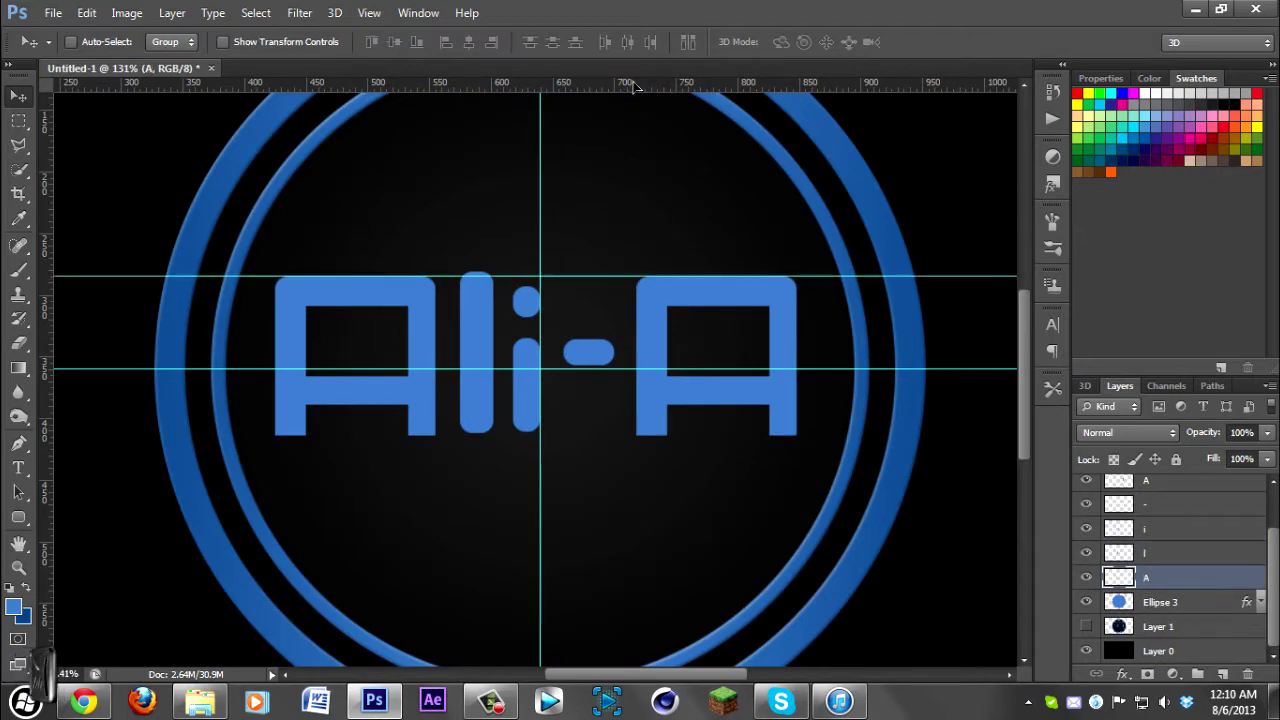
- Add a bottom guide and square off the bottom of the l with a rectangle
left_click_drag(620, 82, 610, 436)
left_click(1168, 555)
right_click(18, 517)
left_click(100, 512)
scroll(485, 450, "up", 3)
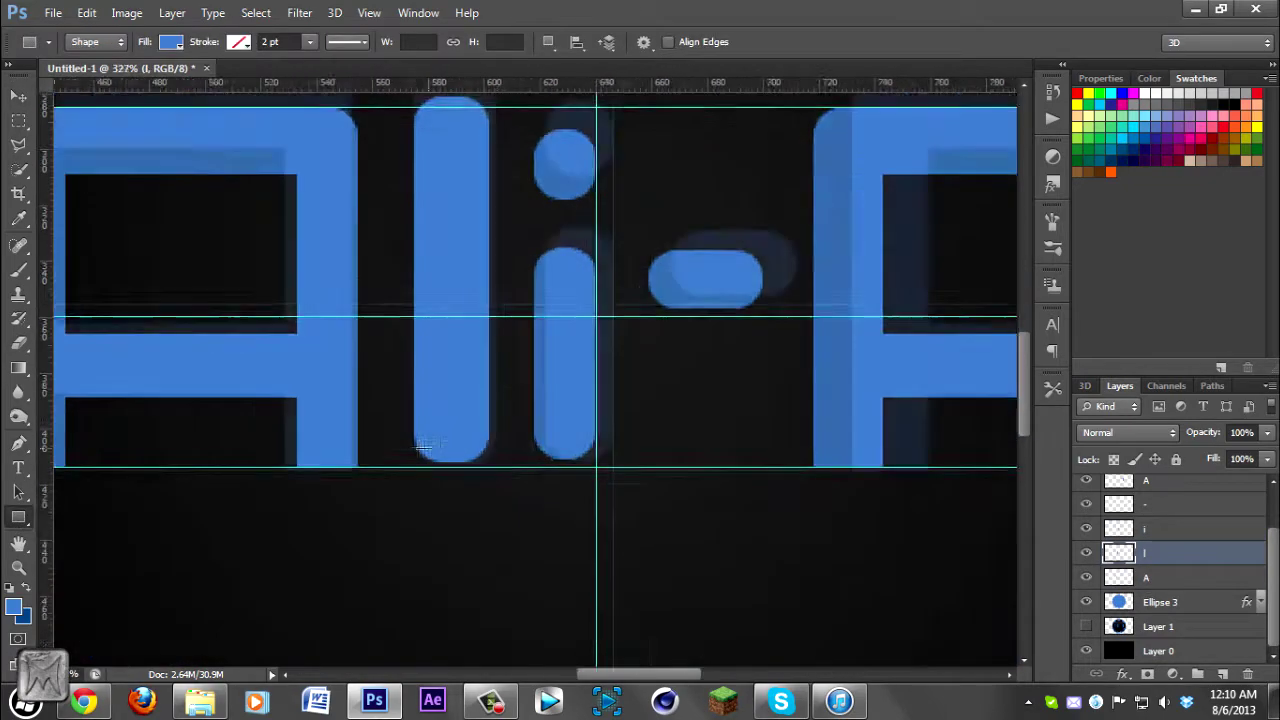
scroll(485, 450, "up", 3)
left_click_drag(405, 403, 549, 481)
scroll(549, 481, "down", 4)
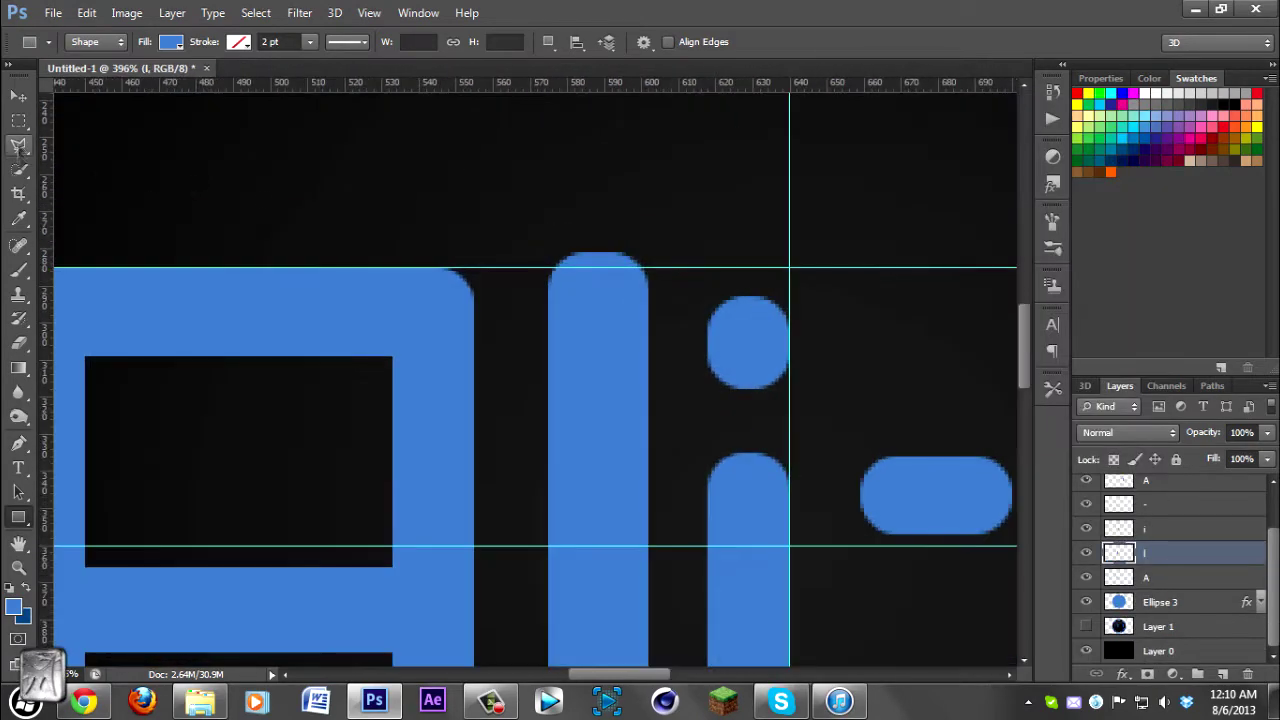
- Square off the top of the l and the bottom of the i's stem with rectangles
key("m")
left_click_drag(486, 215, 542, 255)
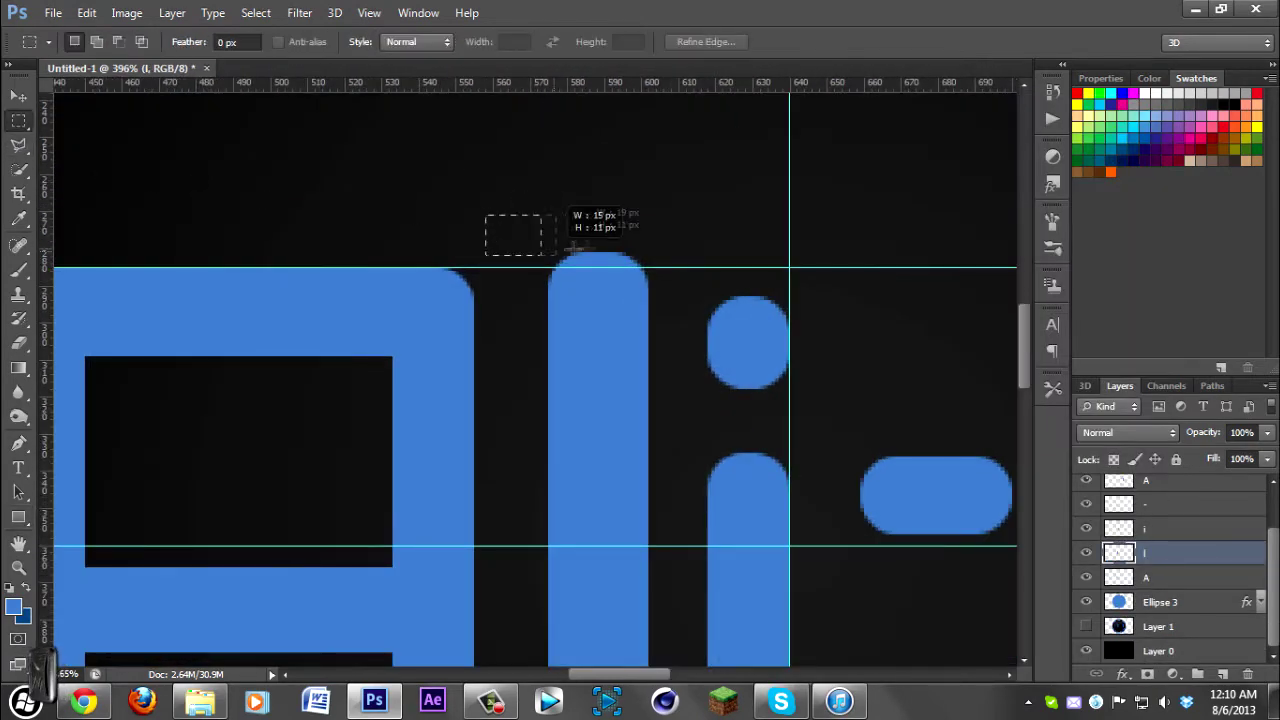
key("u")
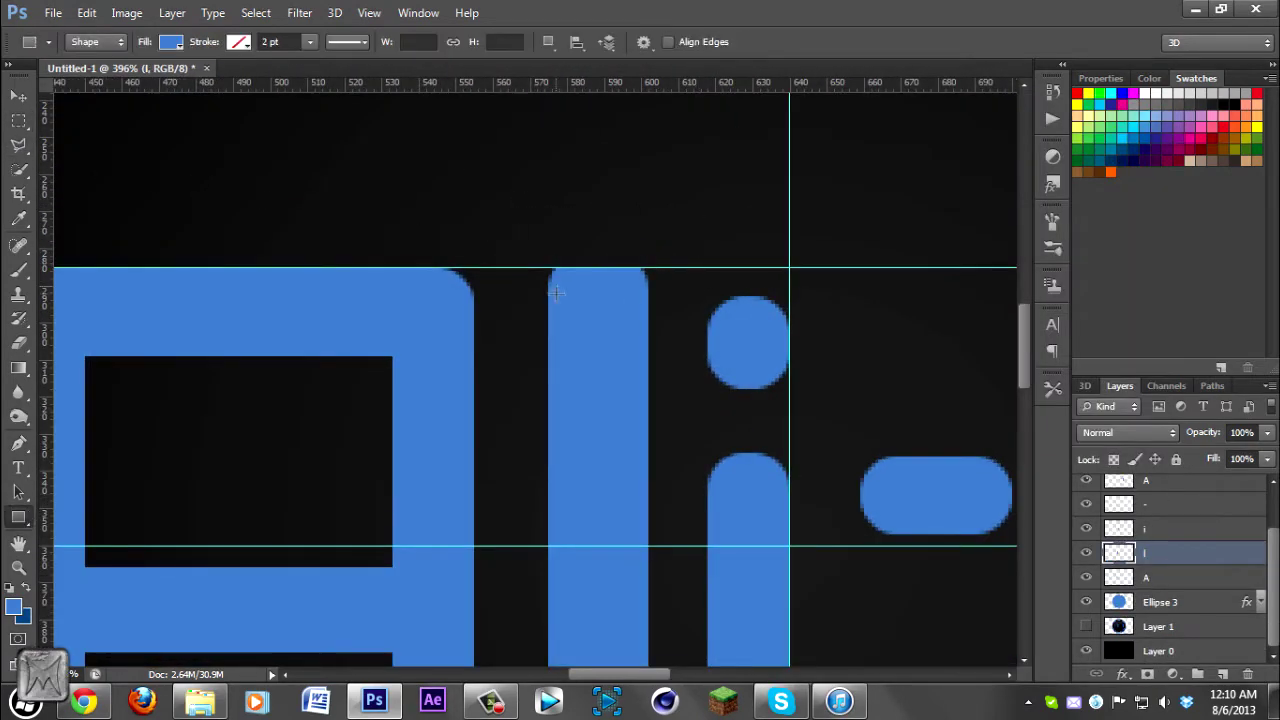
scroll(561, 286, "up", 3)
left_click_drag(535, 237, 548, 257)
right_click(1172, 566)
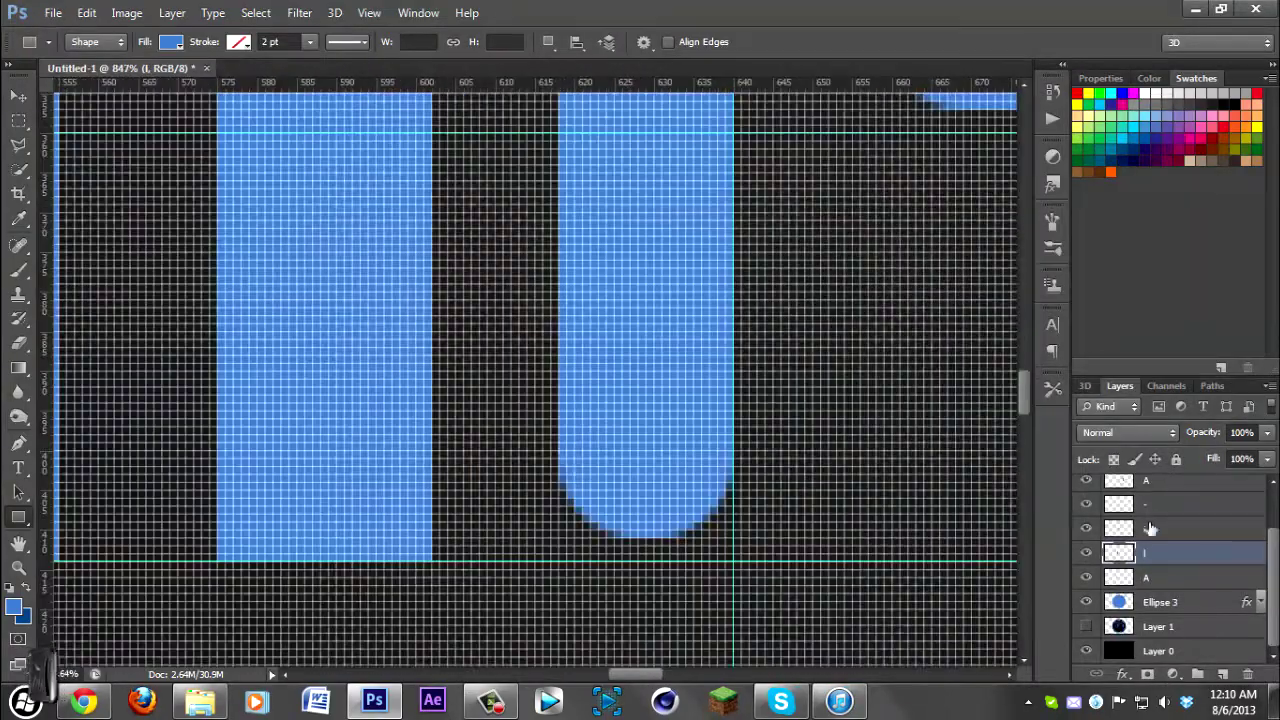
left_click_drag(558, 410, 734, 560)
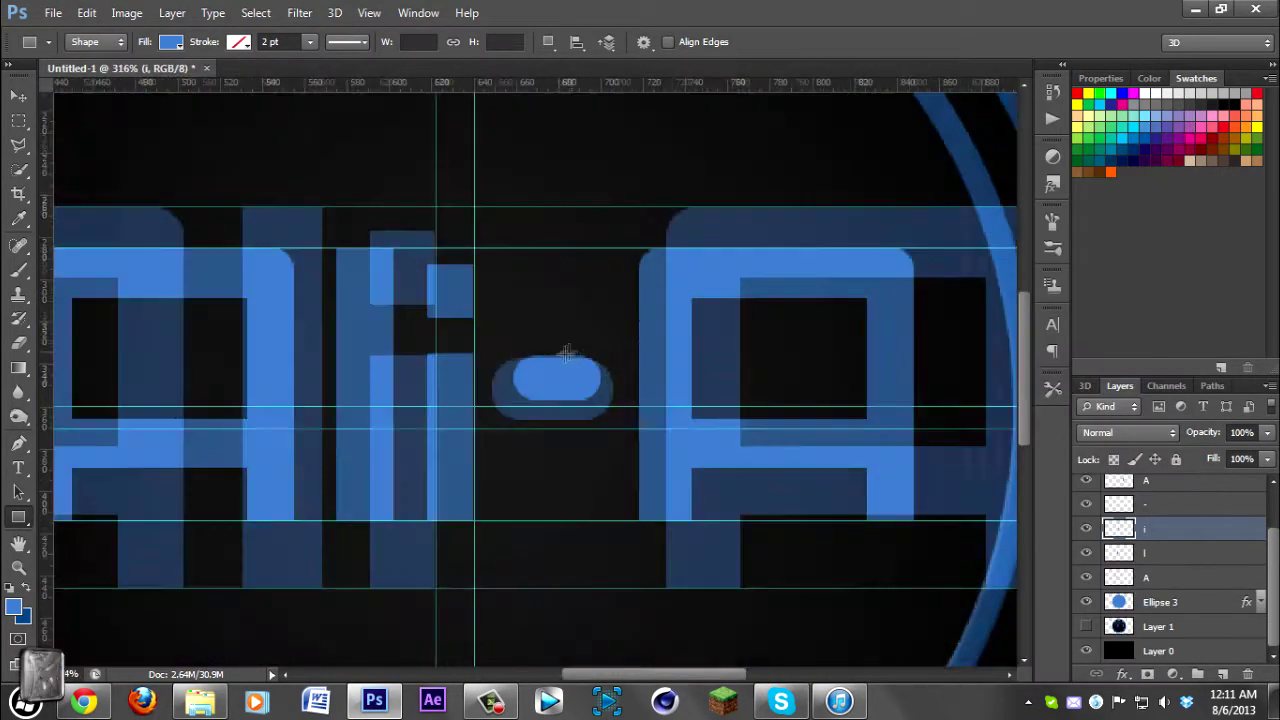
- Draw a rectangle over the hyphen's rounded end
scroll(566, 352, "up", 3)
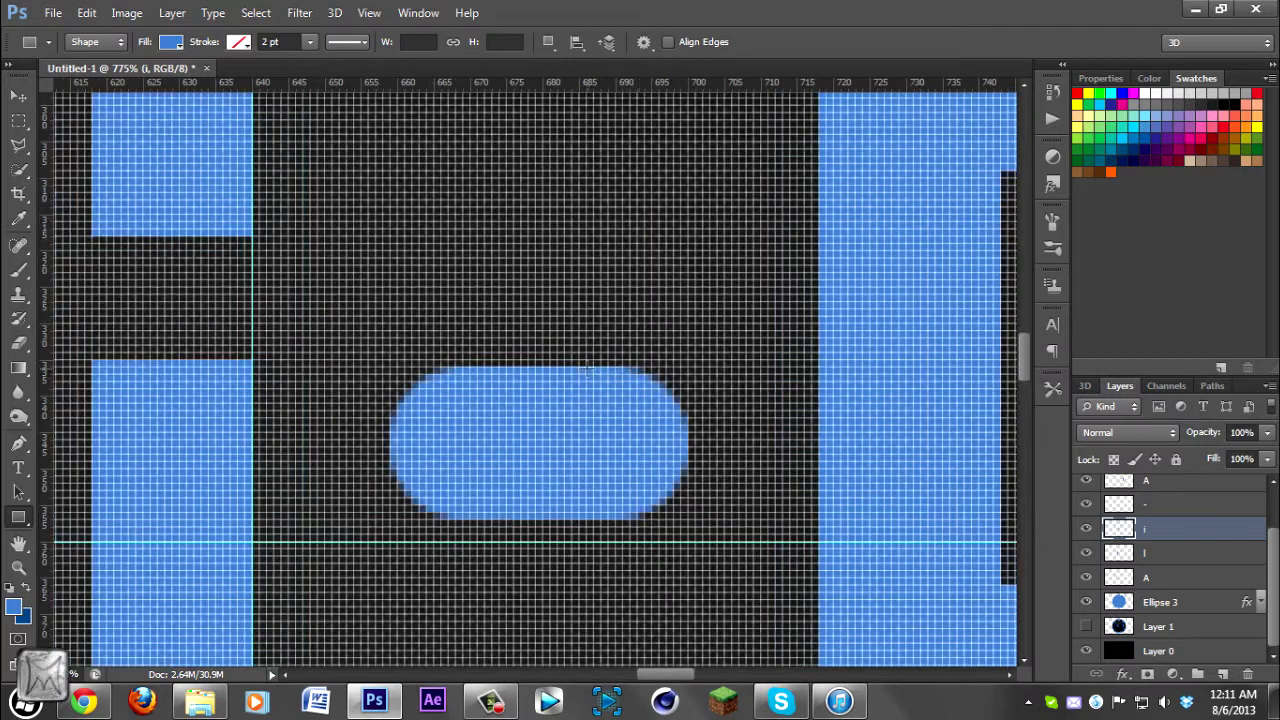
left_click_drag(686, 516, 688, 519)
right_click(1150, 511)
key("Escape")
right_click(1150, 511)
key("Escape")
- Redraw the rectangle squaring off the hyphen's right end and merge it into the hyphen layer
left_click_drag(505, 366, 386, 520)
left_click(573, 288)
key("Escape")
key("ctrl+z")
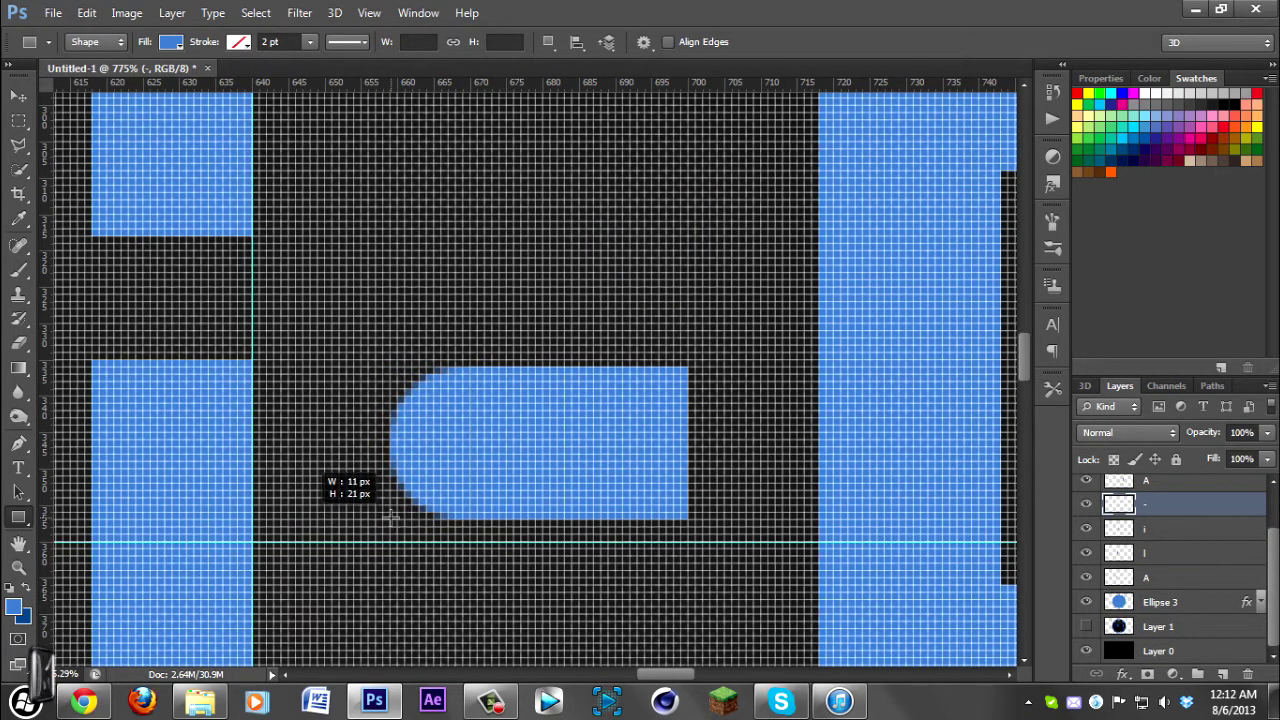
left_click_drag(393, 515, 386, 520)
key("ctrl+z")
scroll(409, 447, "up", 2)
left_click_drag(505, 544, 380, 285)
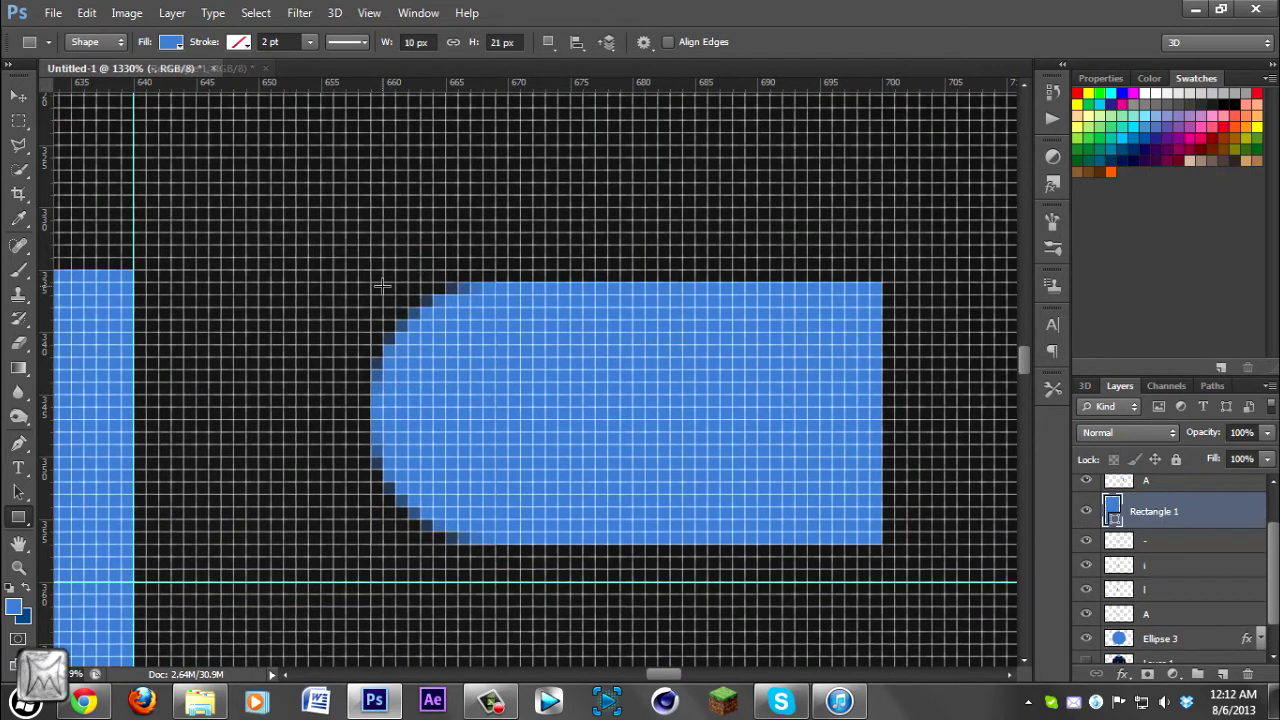
right_click(1164, 505)
left_click(814, 478)
- Select the A, l, i, hyphen and A letter layers and merge them into one
key("ctrl+0")
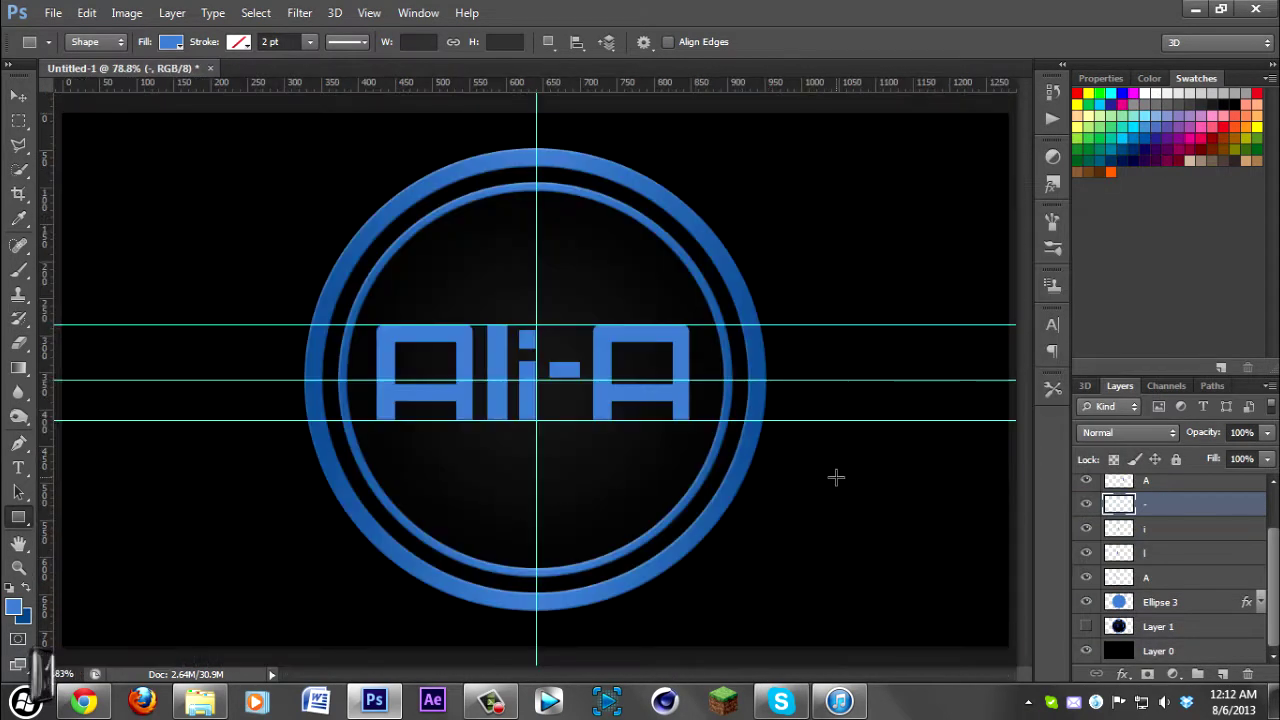
scroll(1166, 530, "up", 2)
left_click(1166, 530)
left_click(1171, 574, "shift")
right_click(1171, 574)
left_click(814, 478)
- Rename the merged layer Ali-A and copy Ellipse 2's bevel and gradient style
type("Ali-A")
key("Return")
scroll(645, 462, "up", 1)
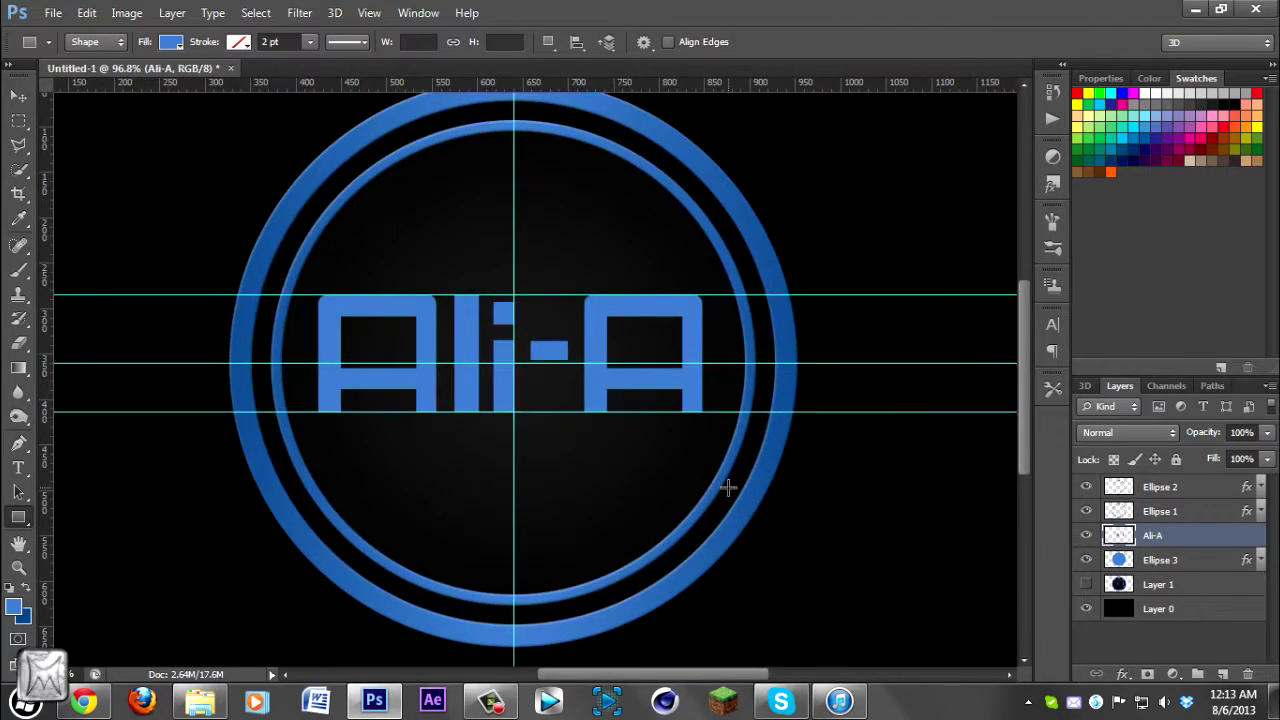
right_click(1160, 536)
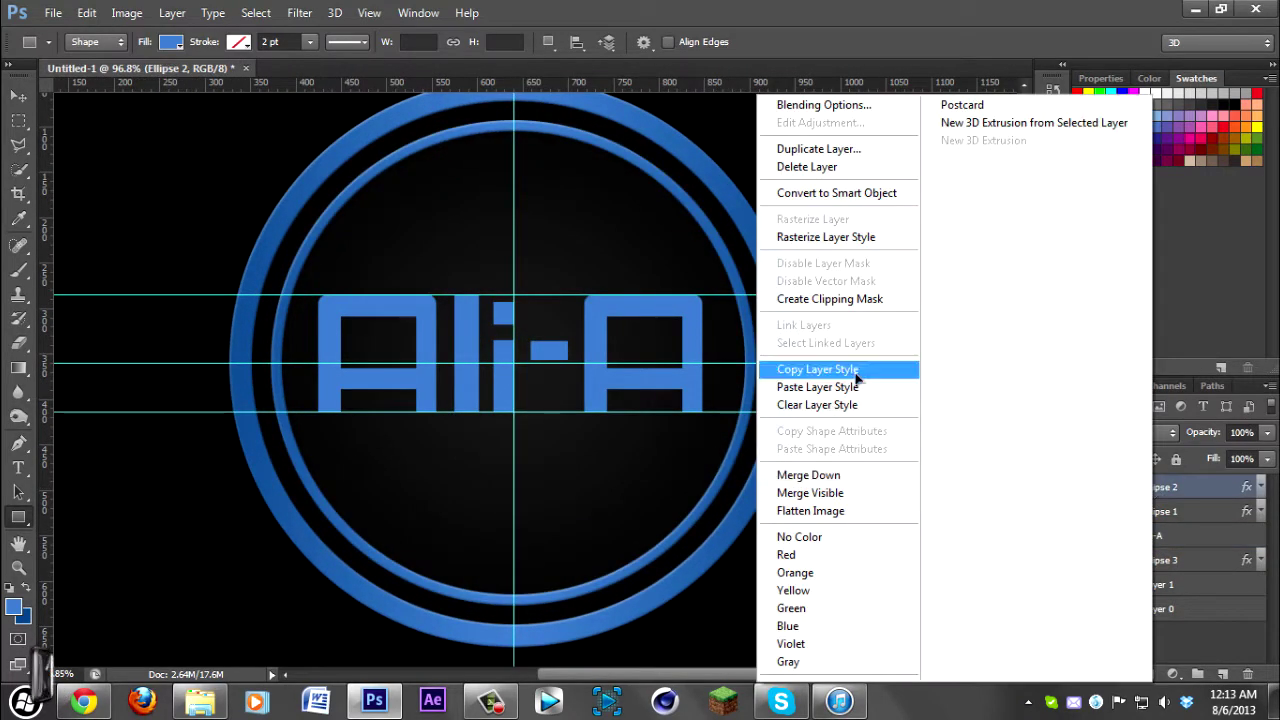
left_click(785, 389)
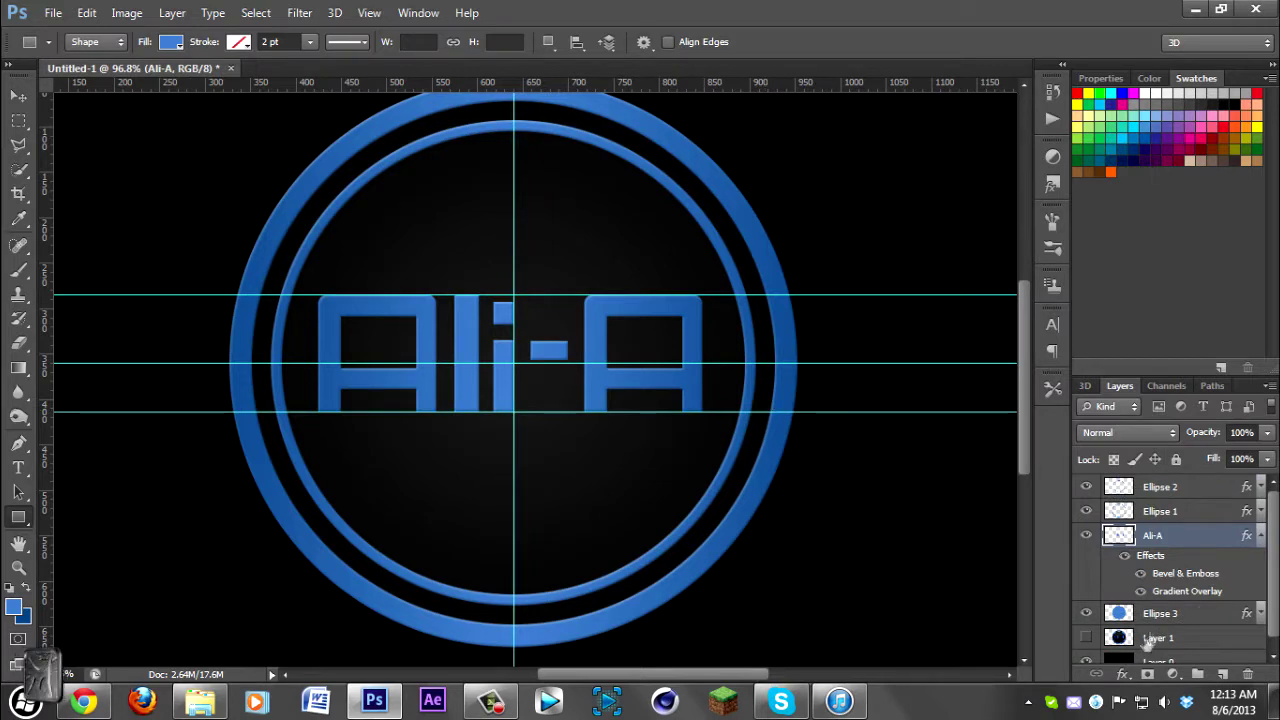
- Enable a drop shadow on Ali-A with opacity 100, distance 0 and spread 25
right_click(1160, 536)
left_click(850, 103)
left_click(672, 528)
type("100")
double_click(980, 365)
type("0")
double_click(980, 406)
type("25")
double_click(978, 386)
type("25")
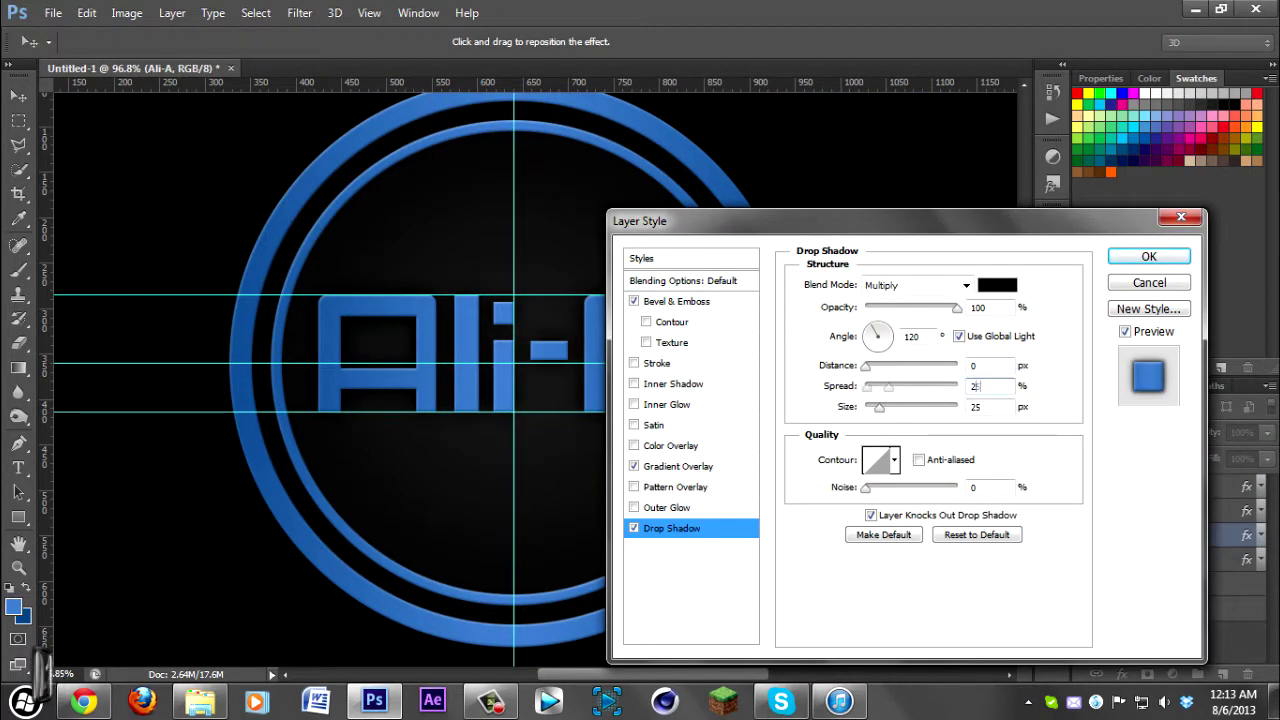
- Switch the shadow blend mode to Normal, set size 35, and apply the shadow
left_click_drag(700, 221, 749, 310)
left_click(960, 373)
left_click(960, 12)
double_click(1046, 474)
double_click(1022, 496)
type("35")
left_click_drag(937, 477, 980, 474)
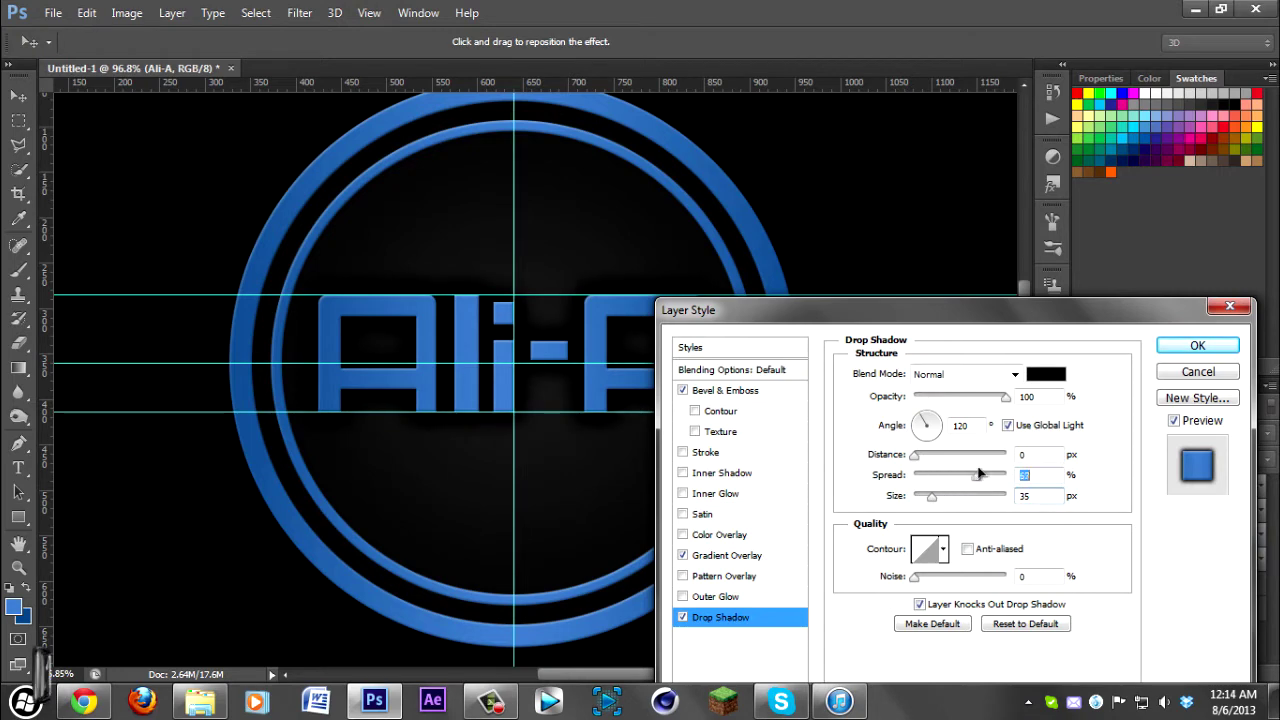
left_click(1198, 345)
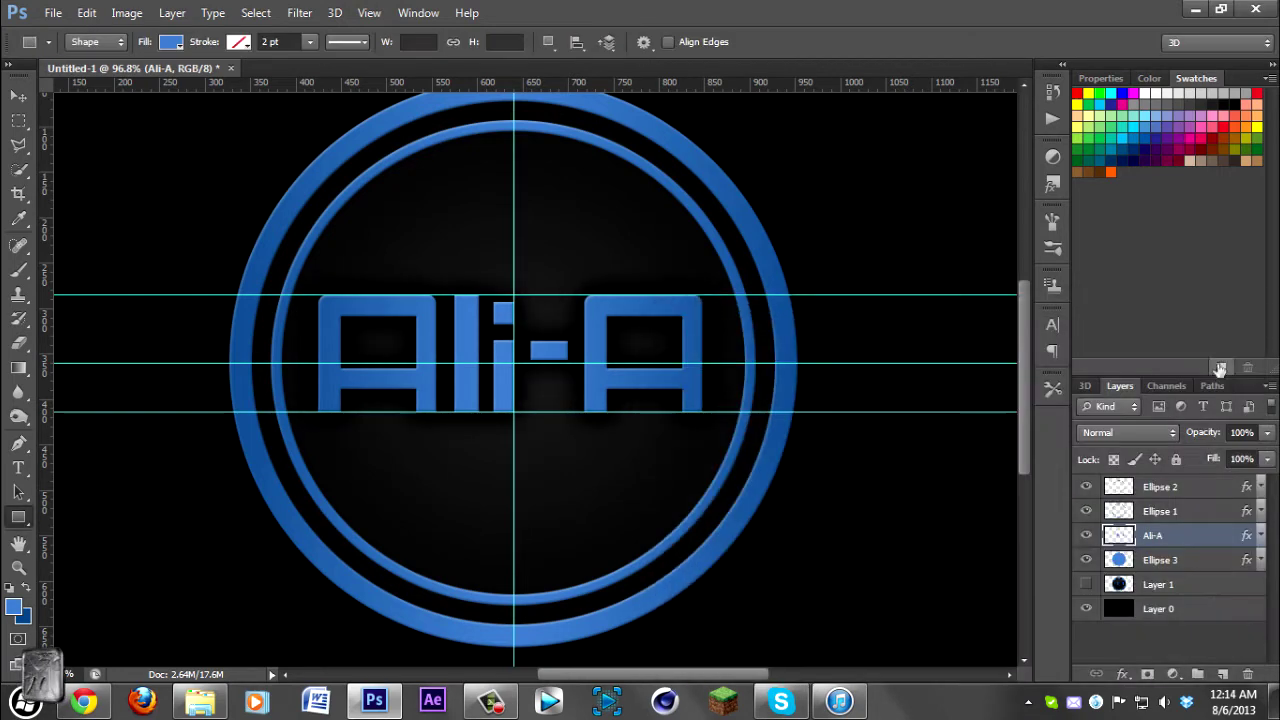
right_click(1160, 511)
- Give Ellipse 1 a Normal drop shadow with distance 0, spread 25 and size 35
left_click(810, 97)
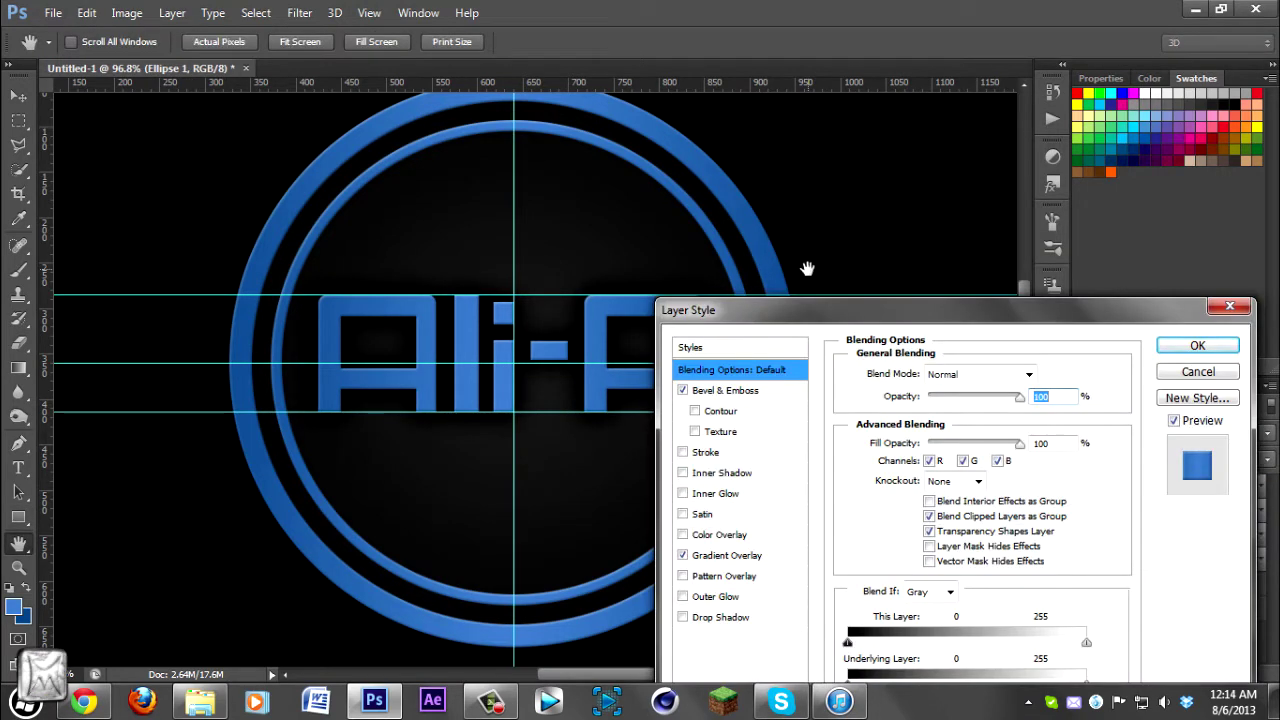
left_click(720, 617)
left_click(1015, 374)
left_click(1000, 18)
left_click(1030, 454)
type("0")
key("Tab")
type("25")
key("Tab")
type("35")
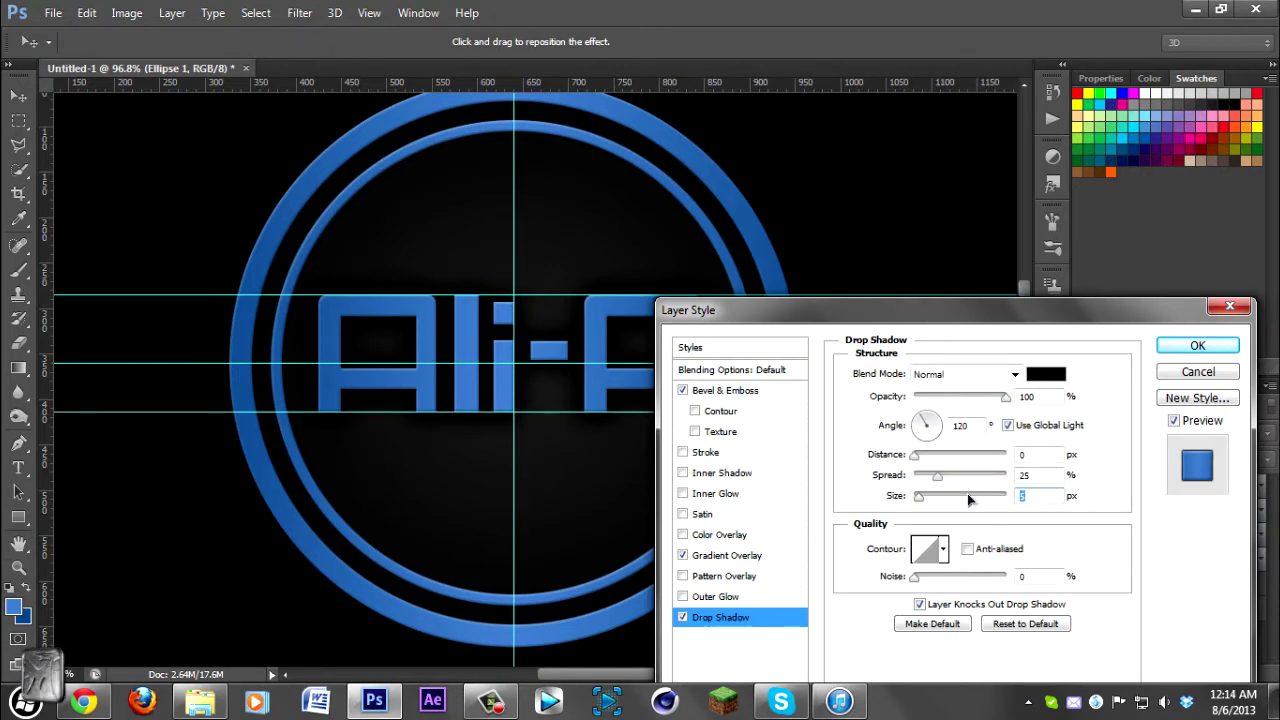
key("Return")
- Give Ellipse 2 the same Normal drop shadow: opacity 100, distance 0, spread 25, size 35
right_click(1160, 491)
left_click(810, 97)
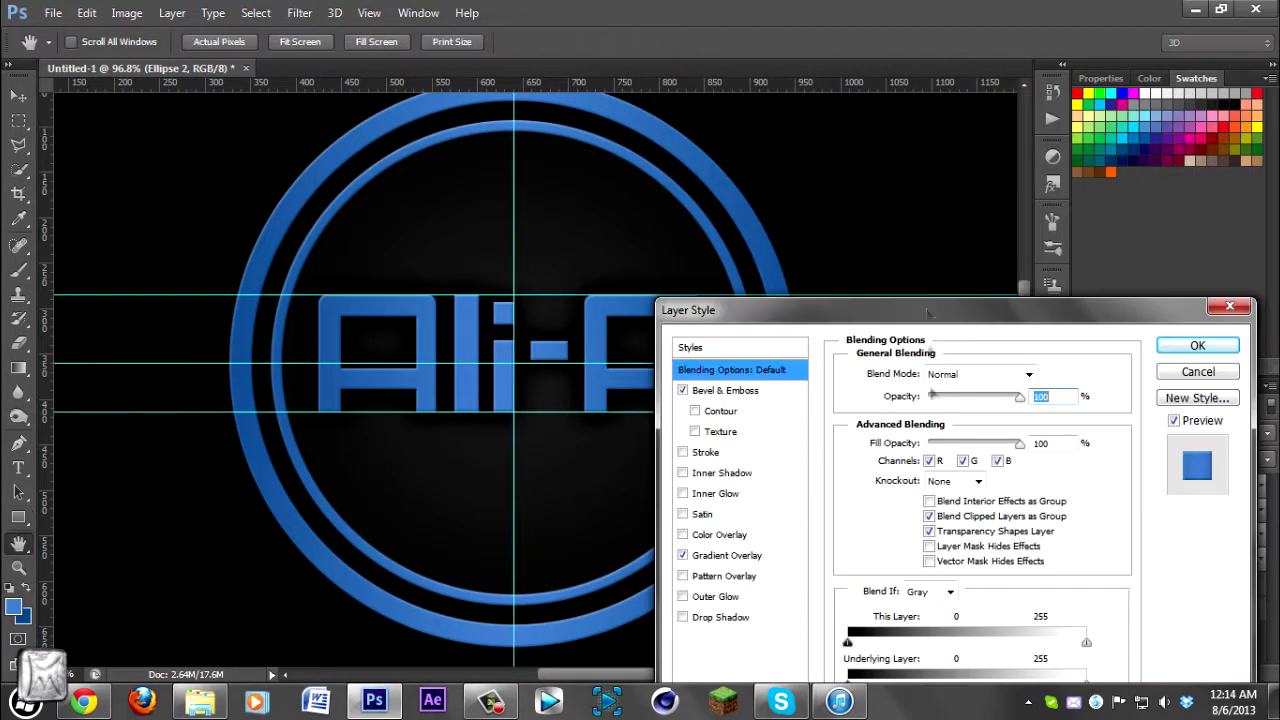
left_click(720, 617)
left_click_drag(983, 397, 1010, 397)
left_click(1015, 374)
left_click(1000, 18)
mouse_move(918, 455)
left_mouse_down()
mouse_move(905, 455)
mouse_move(952, 477)
left_mouse_up()
type("25")
key("Tab")
type("35")
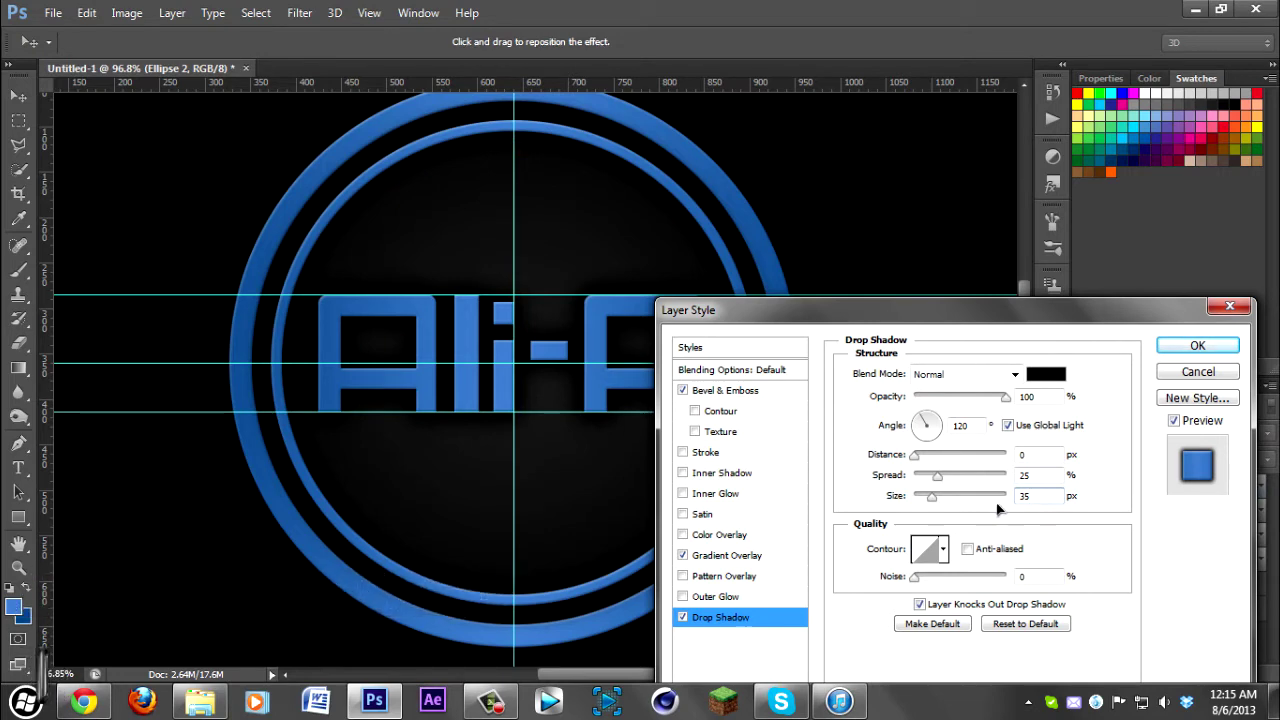
left_click(1203, 370)
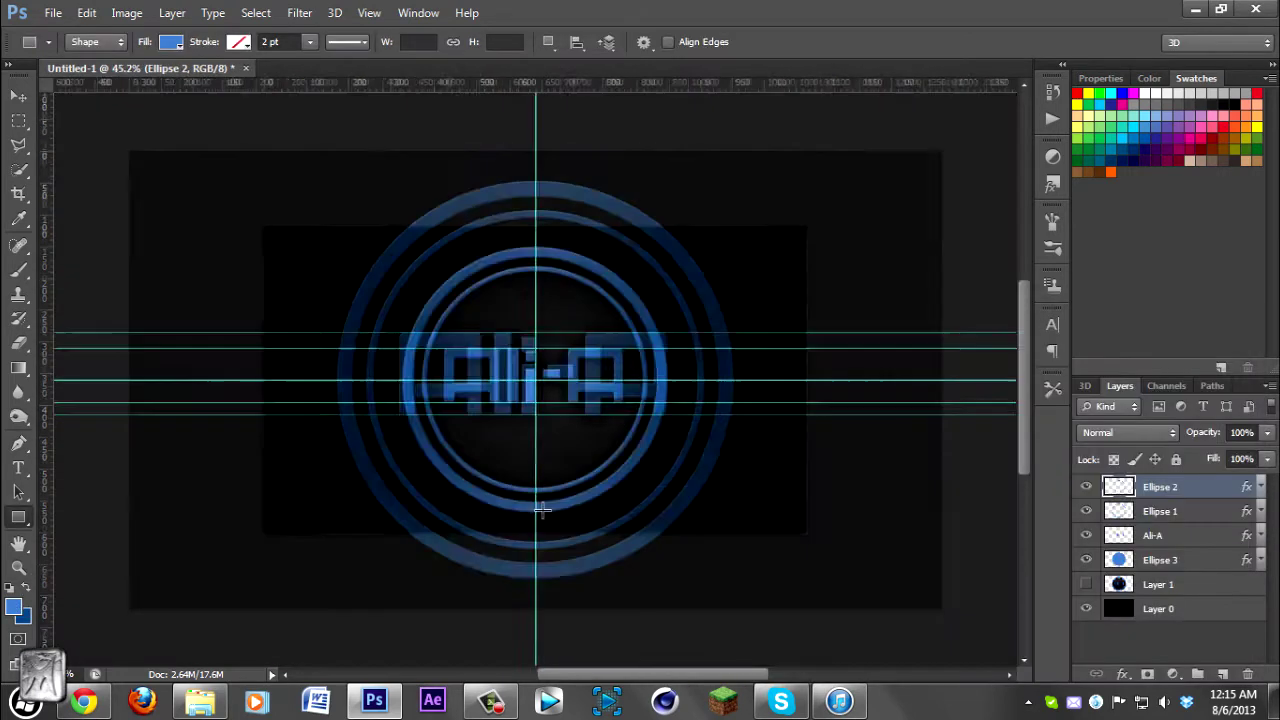
- Fit the canvas on screen and remove both horizontal guides
key("ctrl+0")
key("v")
left_click_drag(585, 338, 650, 82)
left_click_drag(570, 410, 700, 85)
scroll(551, 429, "up", 1)
- Adjust a colour stop in Ellipse 3's gradient overlay
double_click(1190, 560)
left_click(715, 556)
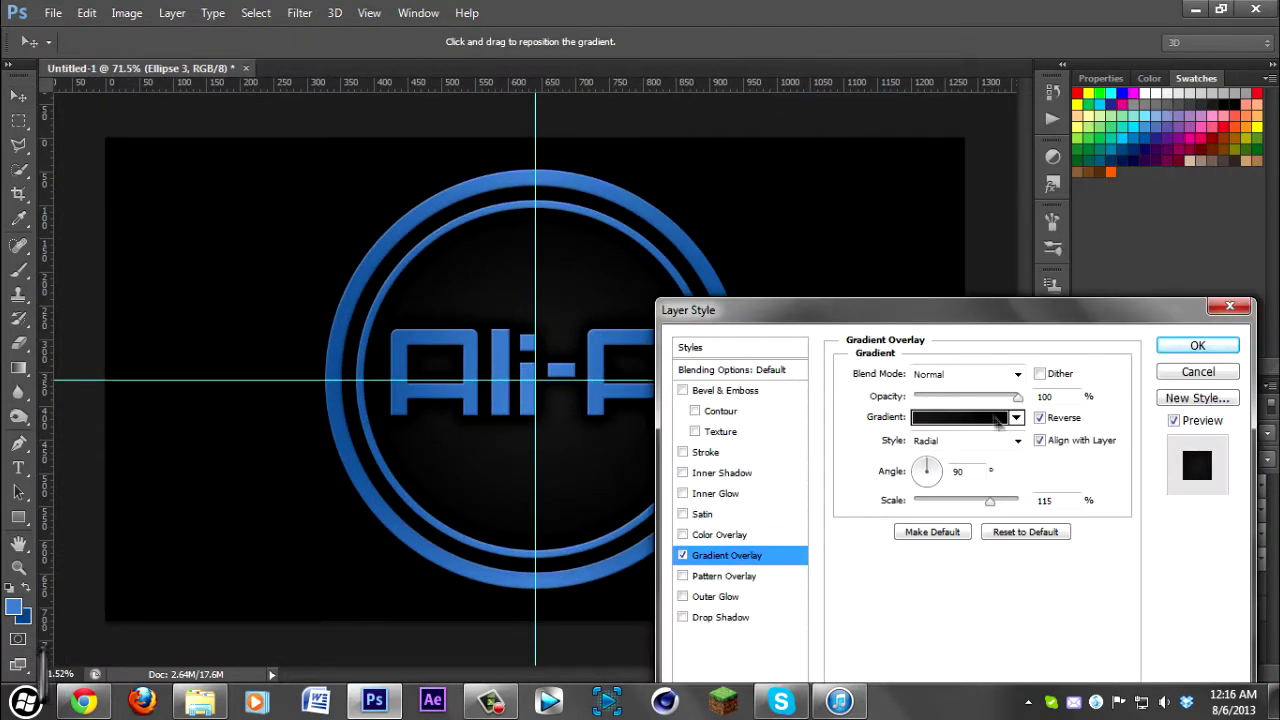
left_click(940, 411)
double_click(1124, 536)
key("Return")
key("Return")
key("Return")
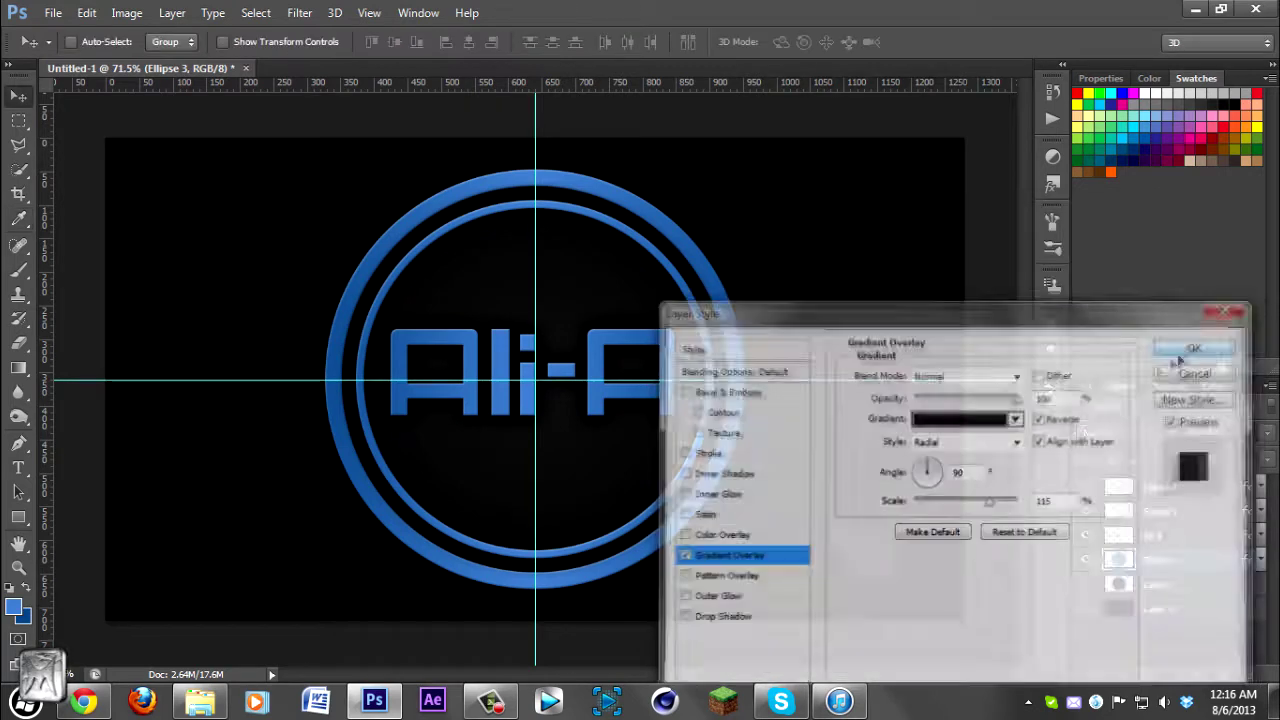
- Draw Ellipse 4 across the letters, then move and resize it over the logo's top
left_click_drag(18, 517, 85, 552)
left_click_drag(537, 380, 743, 292)
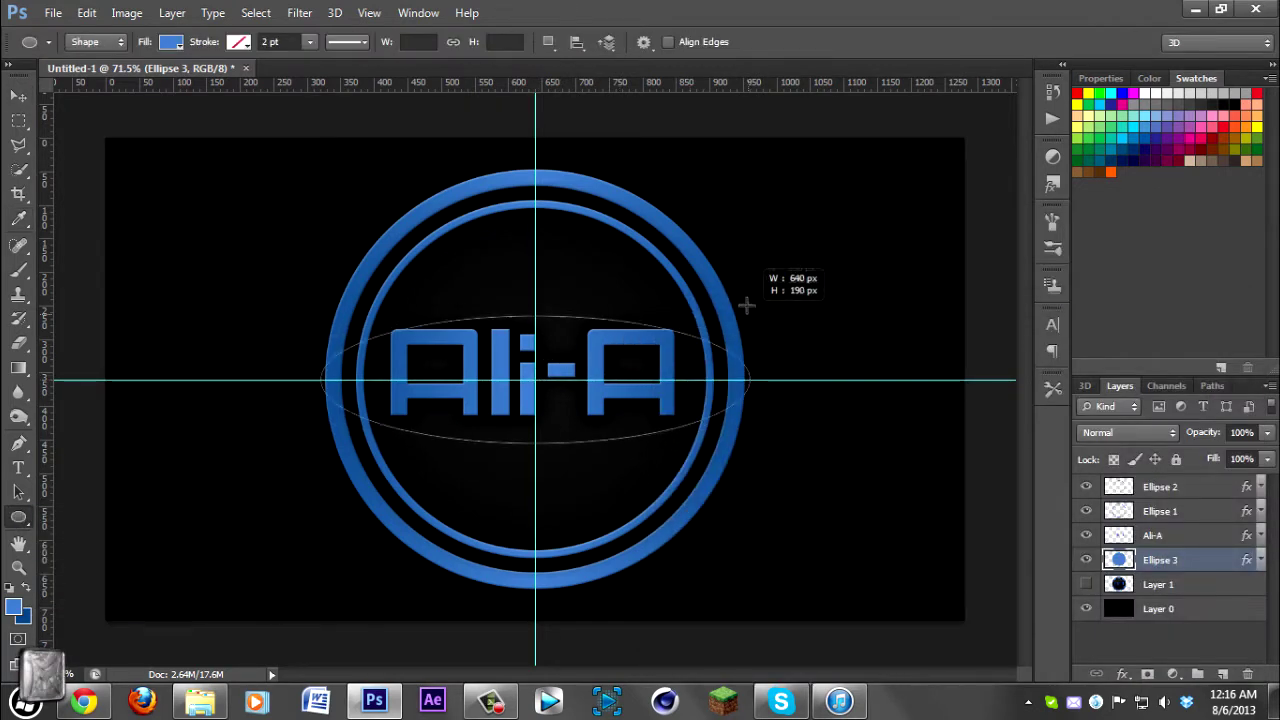
key("v")
left_click_drag(580, 425, 560, 266)
key("ctrl+t")
left_click_drag(743, 261, 686, 262)
left_click_drag(535, 345, 535, 429)
left_click_drag(684, 303, 705, 303)
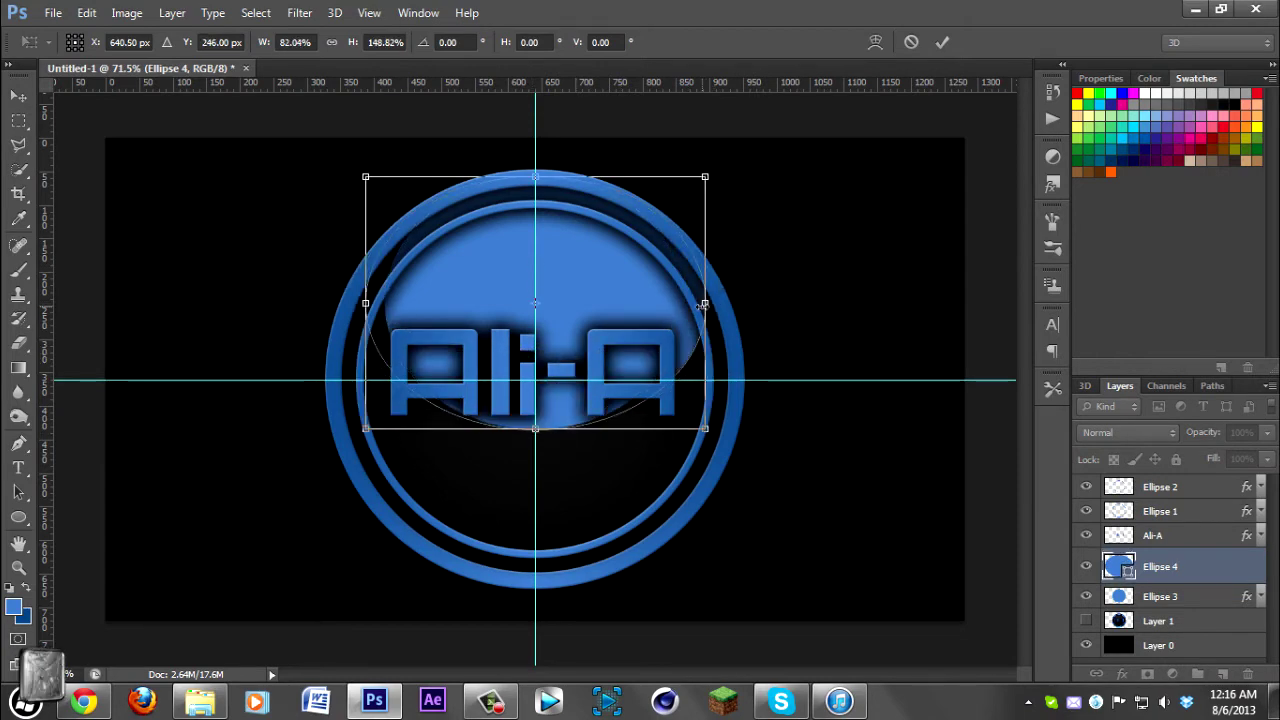
key("Return")
- Give Ellipse 4 a white Color Overlay
right_click(1160, 566)
key("Escape")
double_click(1200, 566)
left_click(719, 534)
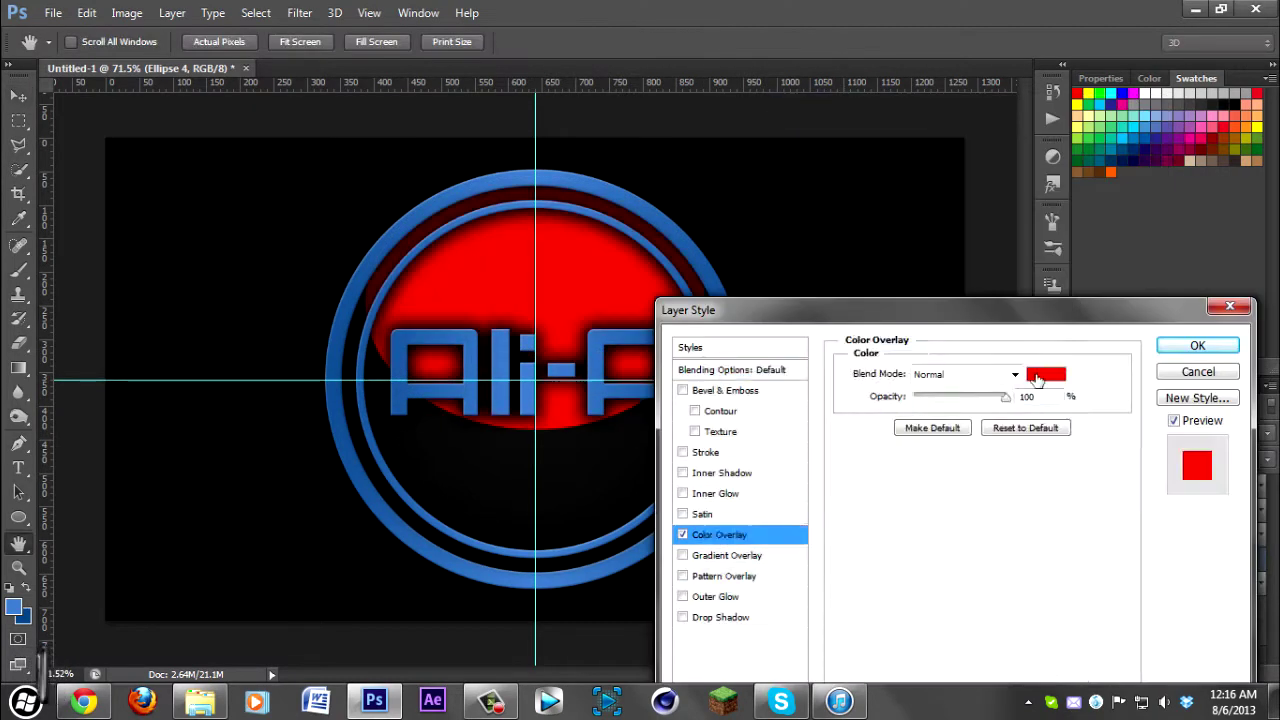
left_click(1038, 378)
left_click(737, 414)
left_click(1177, 397)
left_click(1197, 345)
- Set Ellipse 4 to Overlay blend mode at 3% opacity
key("1")
left_click(1128, 432)
left_click(1110, 183)
left_click(1128, 432)
left_click(1092, 72)
left_click(1128, 432)
left_click(1110, 250)
left_click_drag(1208, 436, 1200, 436)
type("1")
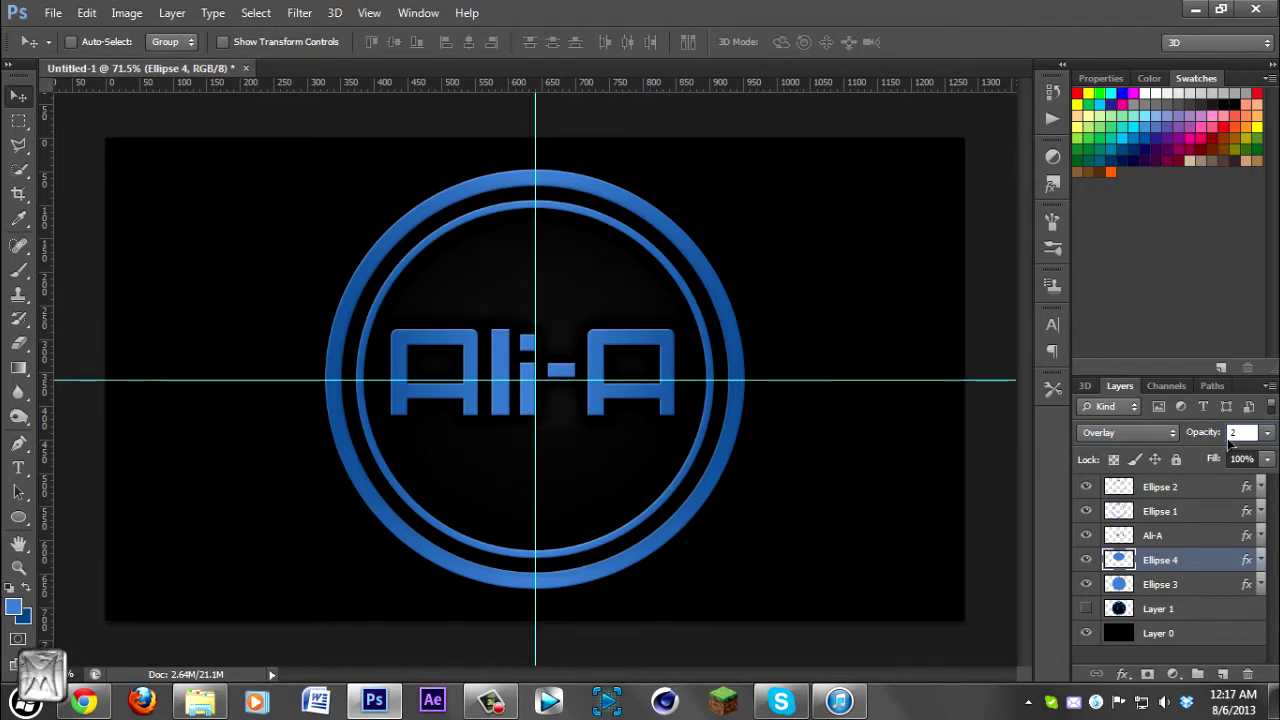
- Add a black Normal-mode Inner Glow at 100% opacity, size 30, to Ellipse 4
right_click(1200, 560)
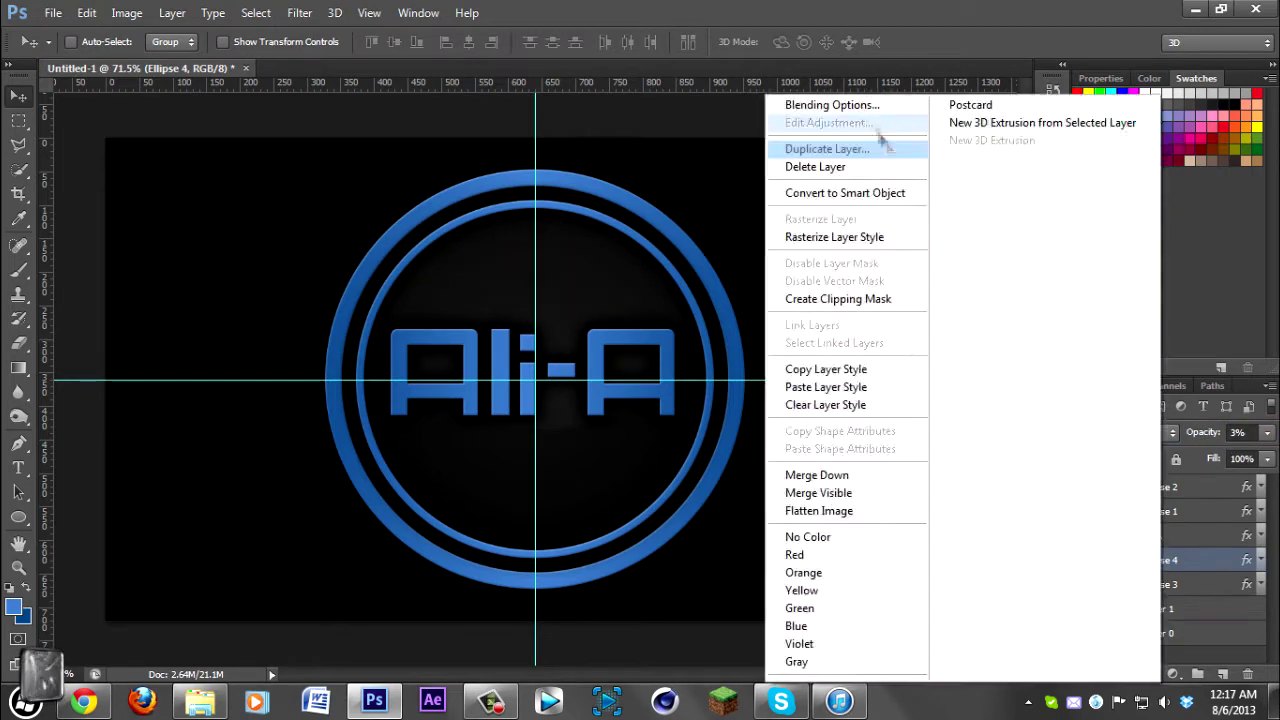
left_click(830, 108)
left_click(703, 493)
left_click(862, 442)
left_click(590, 455)
left_click(1180, 397)
left_click(965, 374)
left_click(950, 14)
left_click_drag(975, 396, 1006, 396)
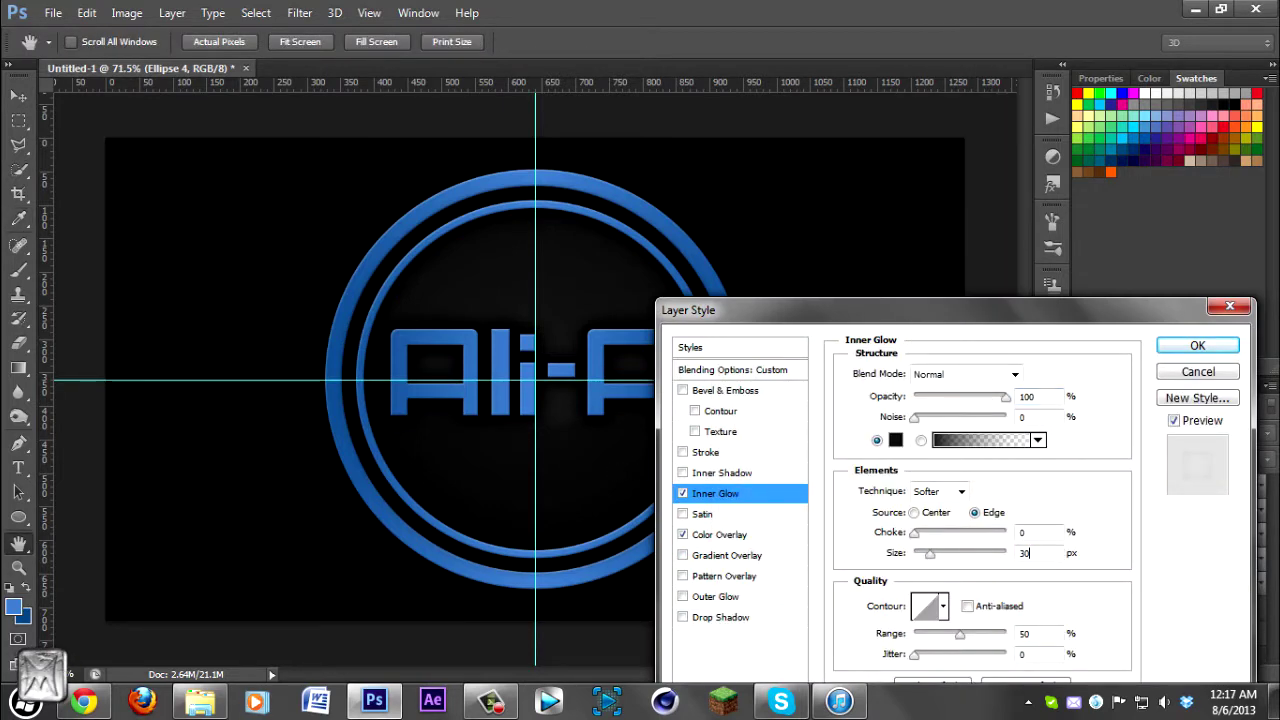
key("Return")
scroll(686, 486, "down", 2)
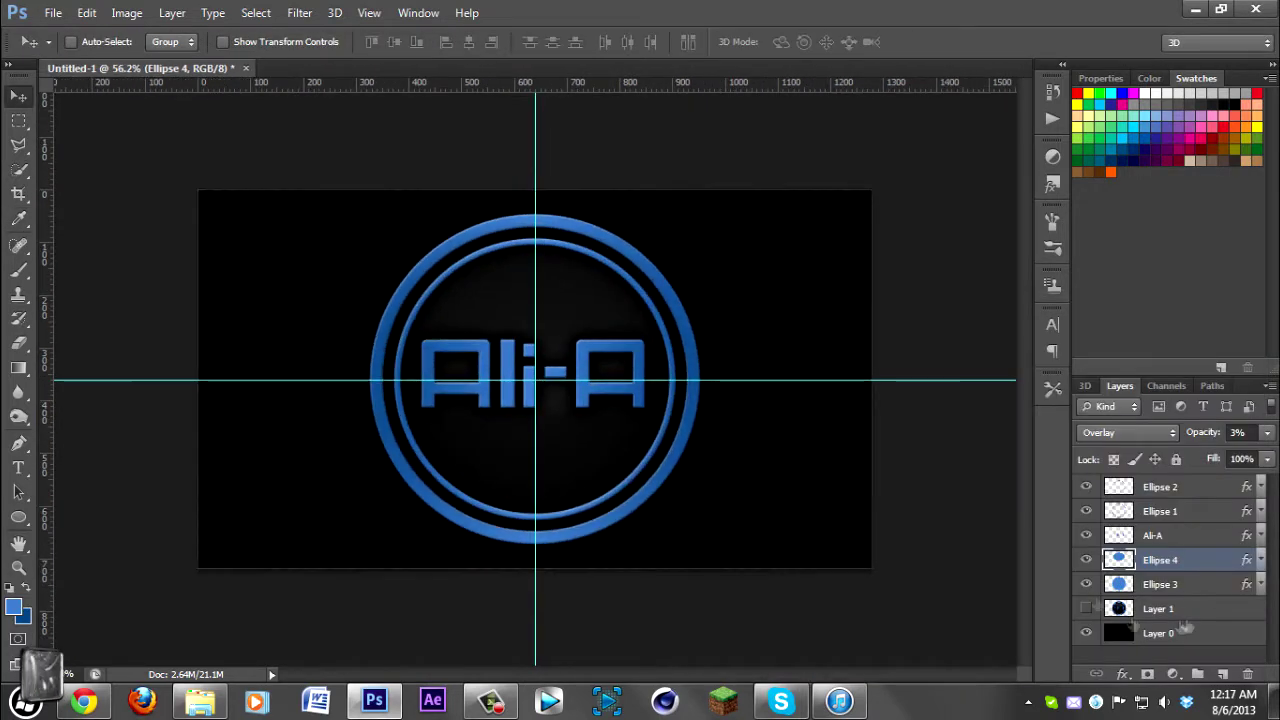
- Delete the hidden Layer 1 and hide the guides
left_click(1175, 610)
key("Delete")
key("ctrl+semicolon")
scroll(870, 445, "down", 2)
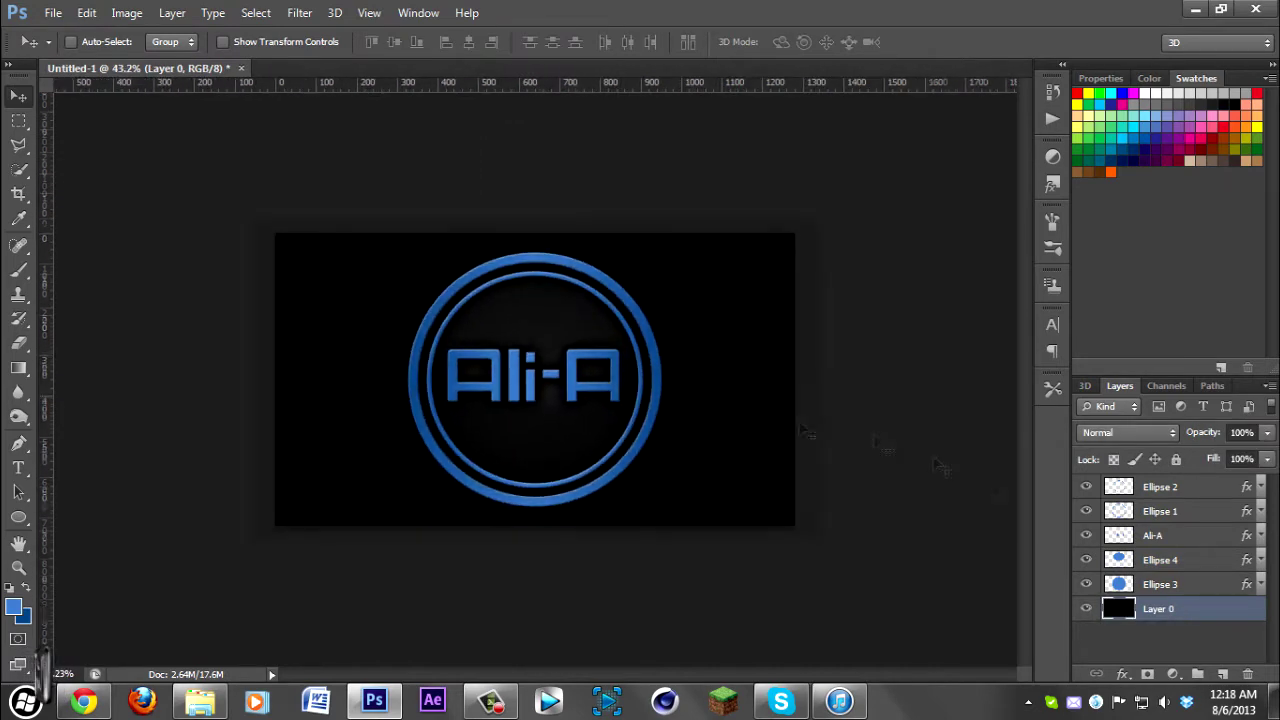
- Group all the logo layers into a folder named 'Ali-A'
left_click(1160, 487)
left_click(1160, 584, "shift")
key("ctrl+g")
double_click(1155, 485)
type("A")
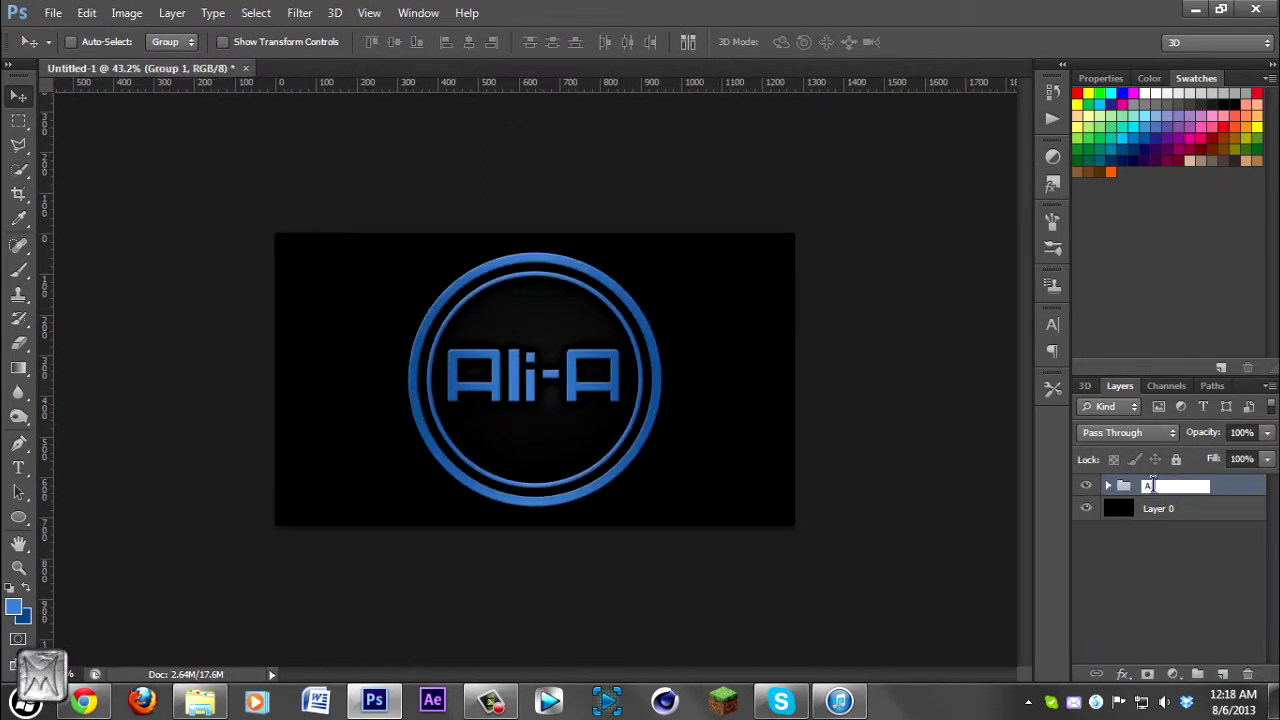
type("li-A")
key("Return")
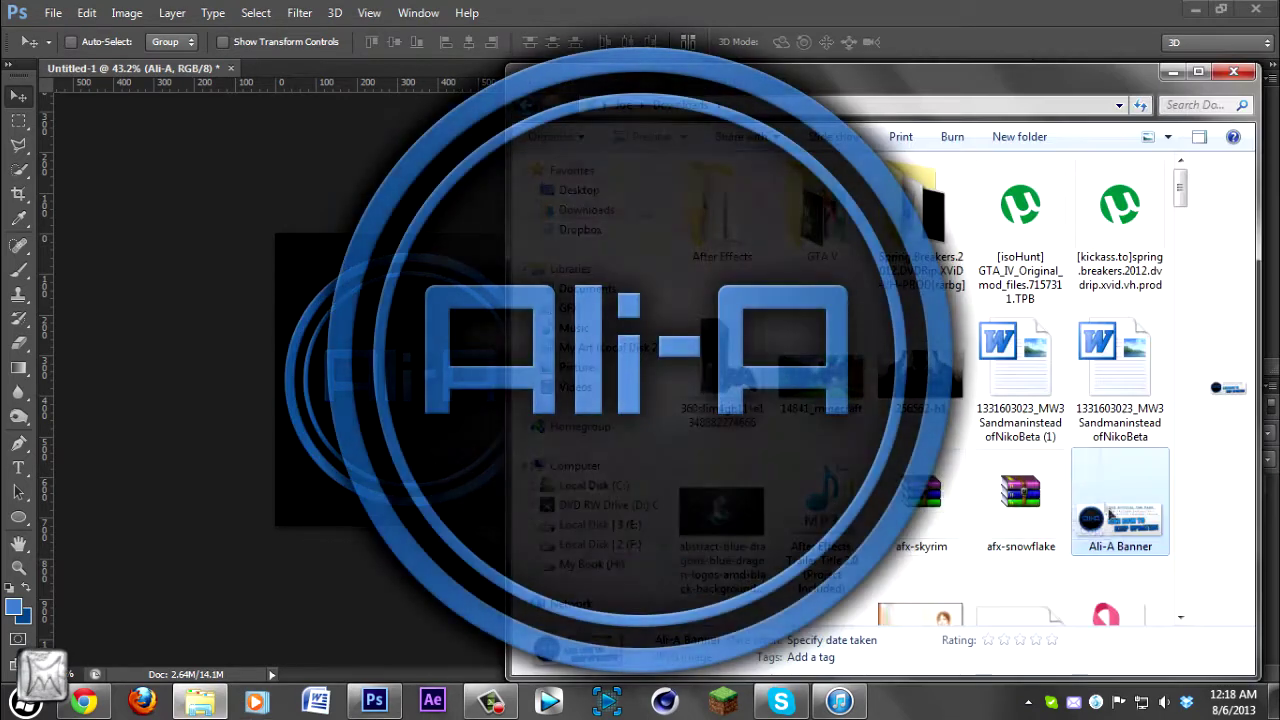
- Place the Ali-A Banner image into the document above the group
left_click_drag(1108, 514, 390, 380)
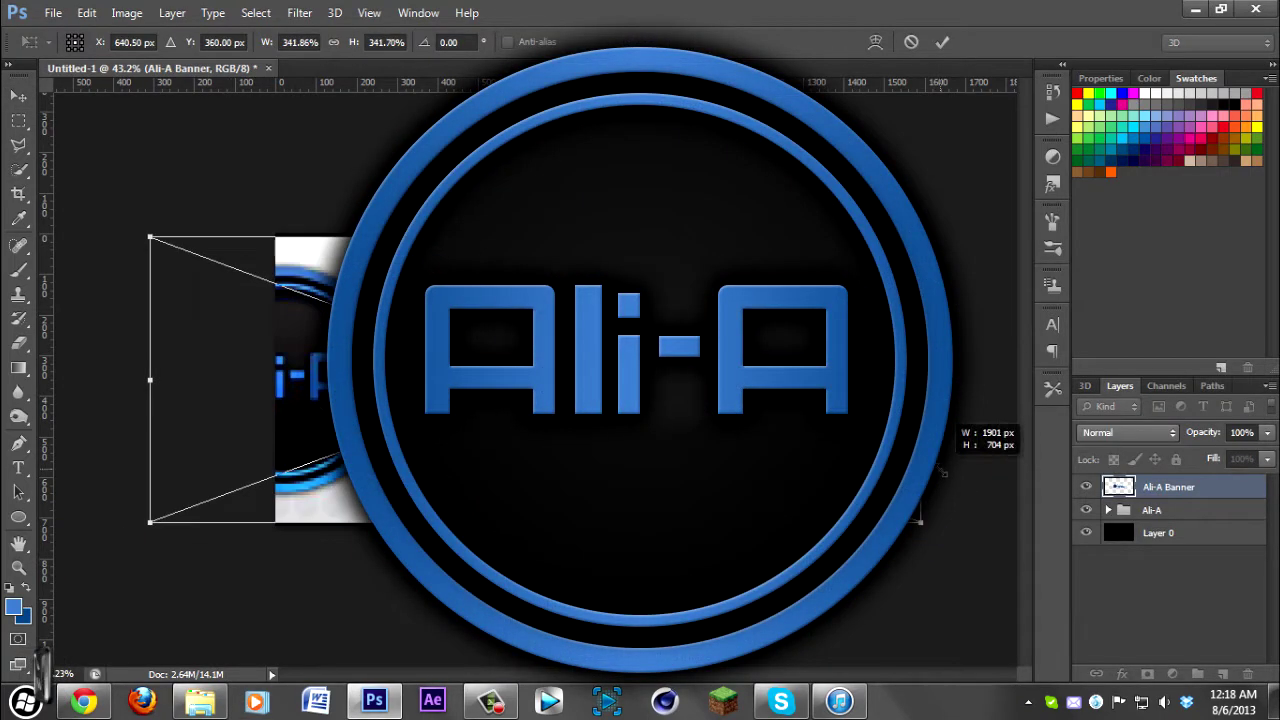
key("Return")
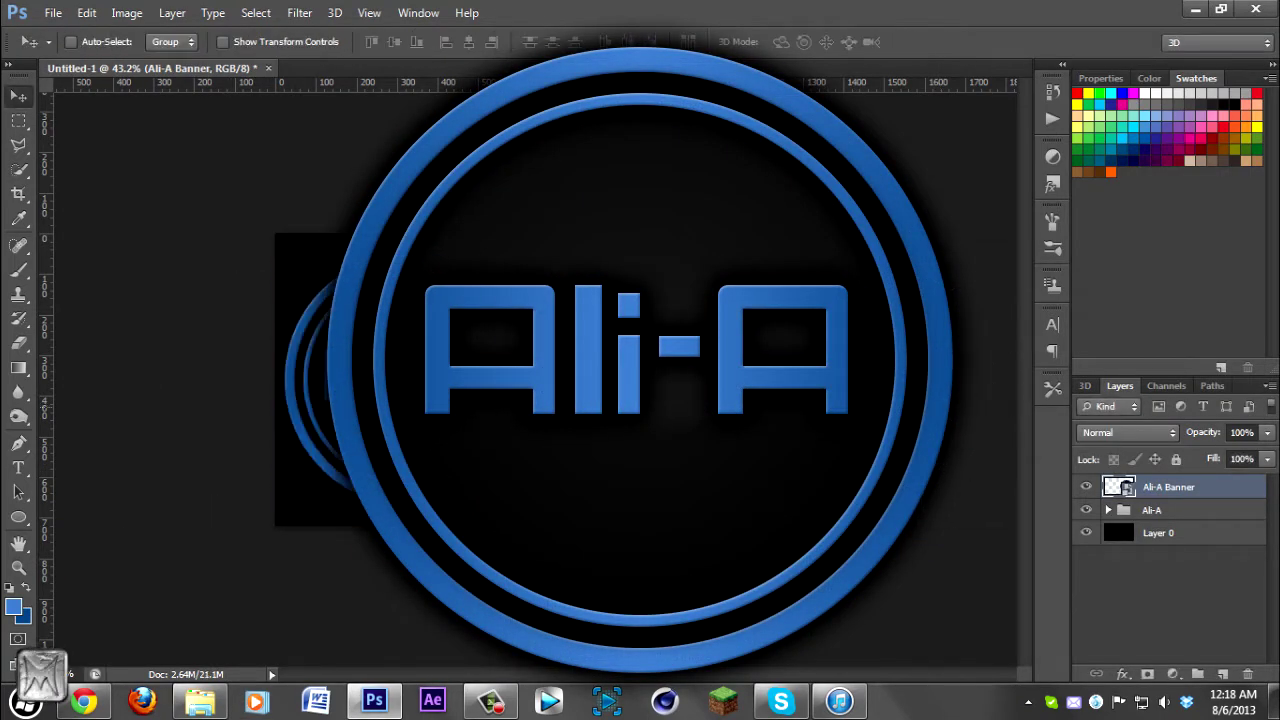
scroll(563, 390, "down", 1)
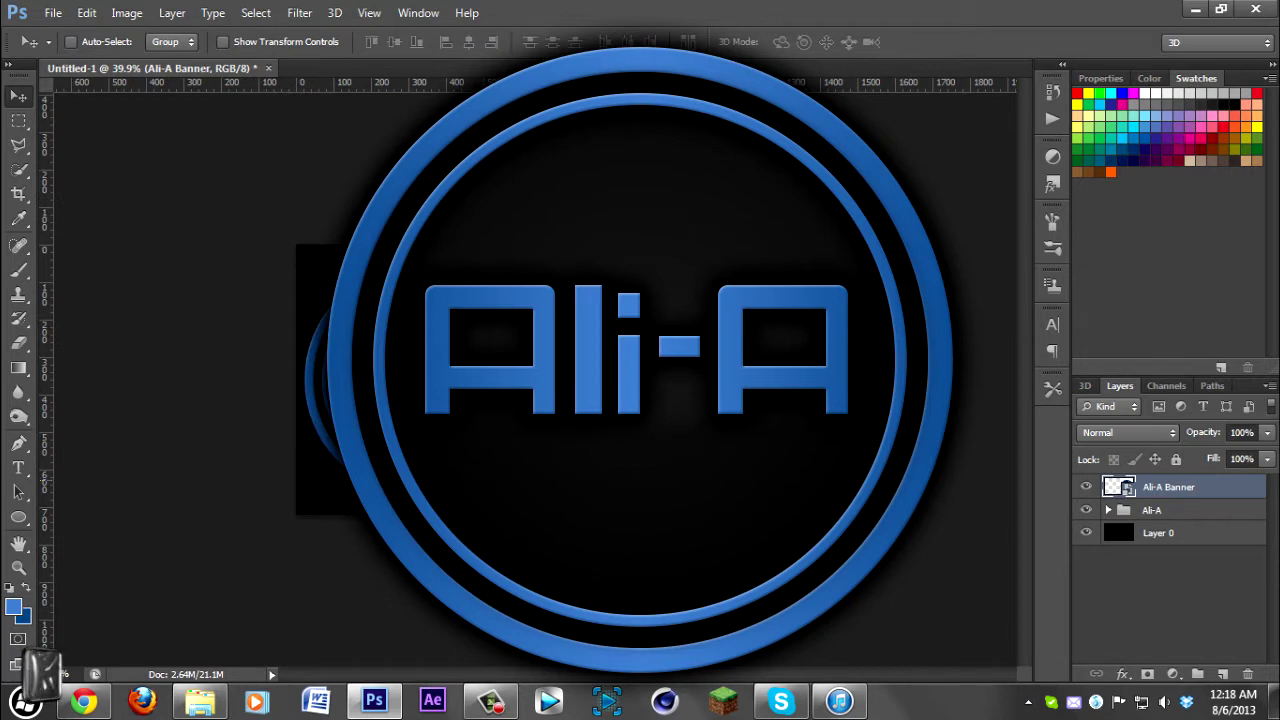